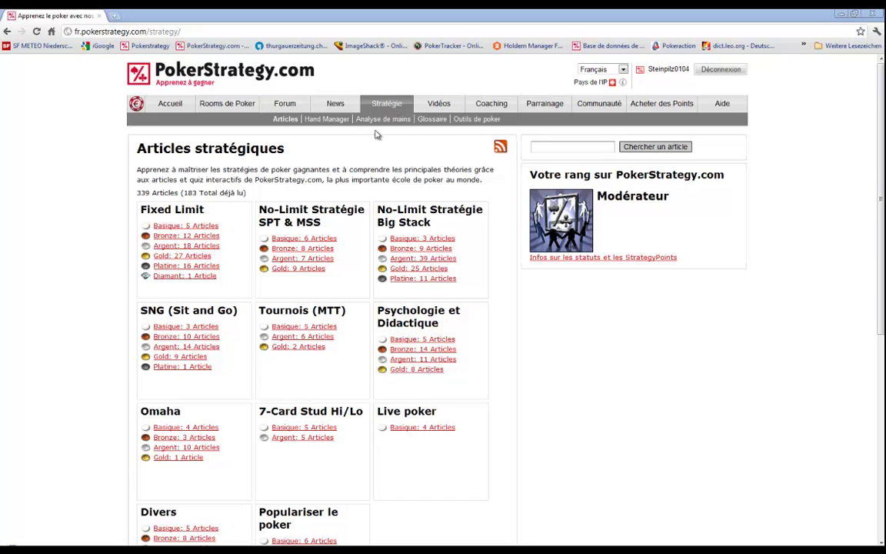
# Step: Go to the site's poker tools section and open the page of the PokerStrategy.com Equilab Omaha software
pyautogui.click(472, 121)
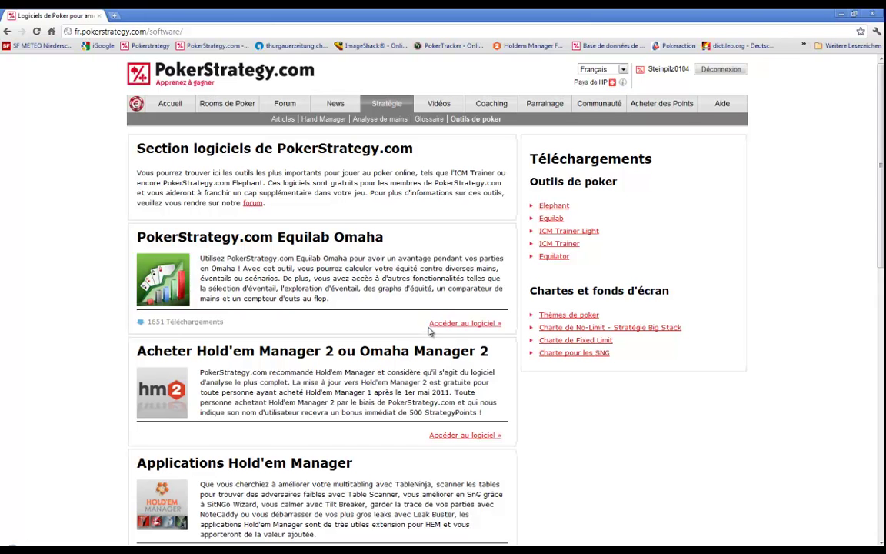
pyautogui.click(451, 326)
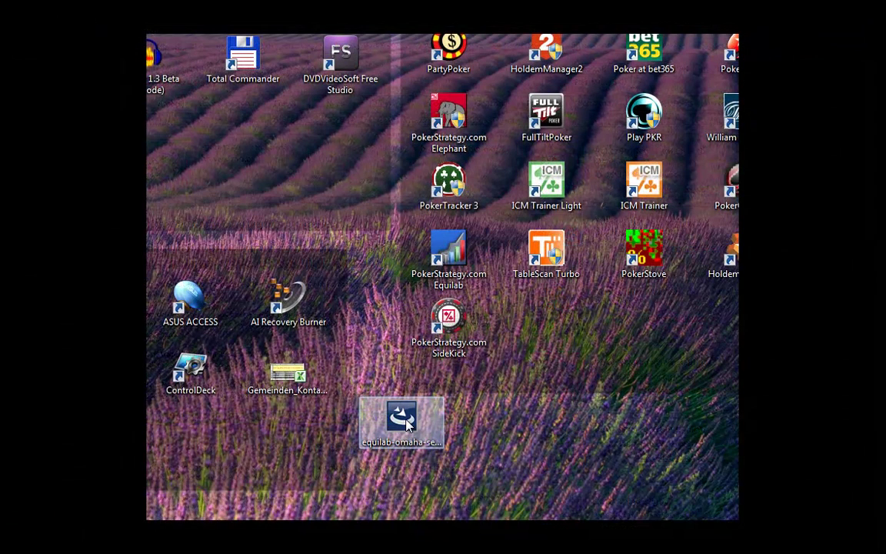
# Step: Start the Equilab Omaha installer from the desktop and set the installation language to Französisch (Standard)
pyautogui.doubleClick(406, 425)
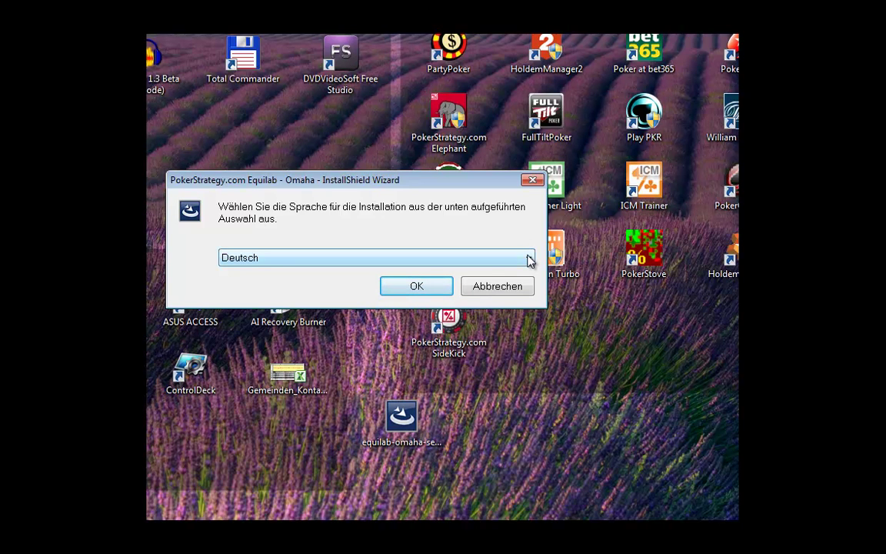
pyautogui.click(529, 262)
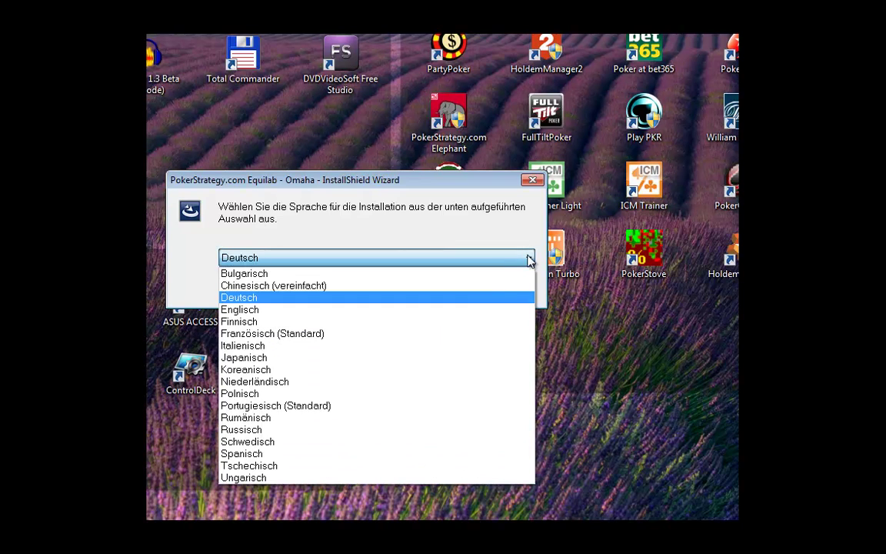
pyautogui.click(377, 335)
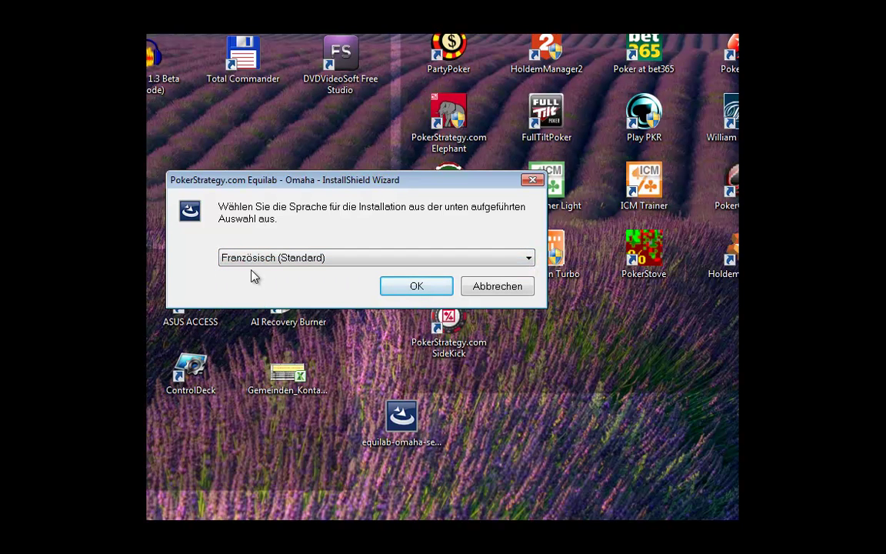
pyautogui.click(413, 287)
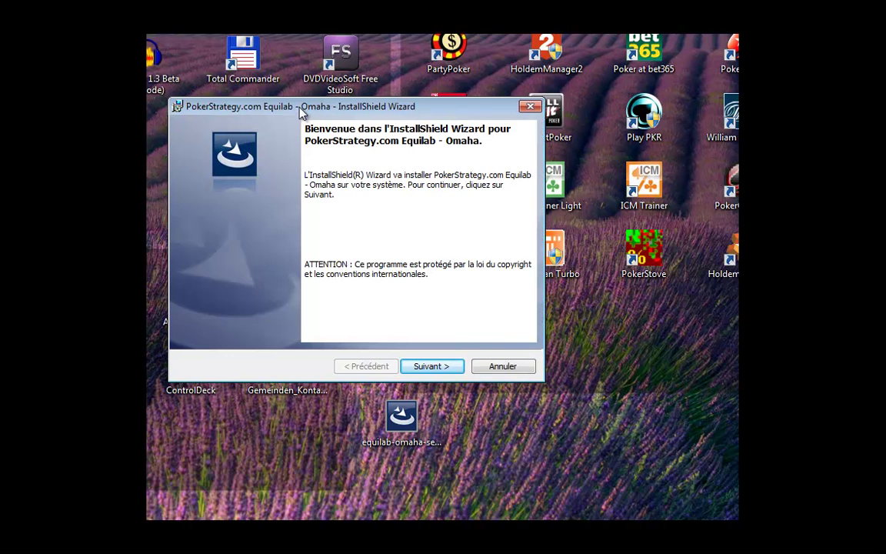
# Step: Install Equilab Omaha as a standard installation, allow the system changes and finish the wizard
pyautogui.moveTo(303, 109); pyautogui.dragTo(375, 119)
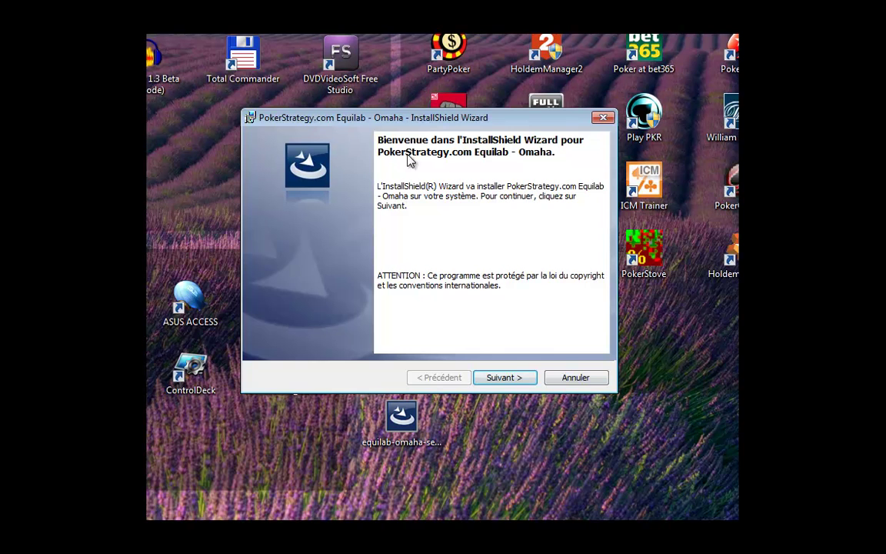
pyautogui.click(501, 381)
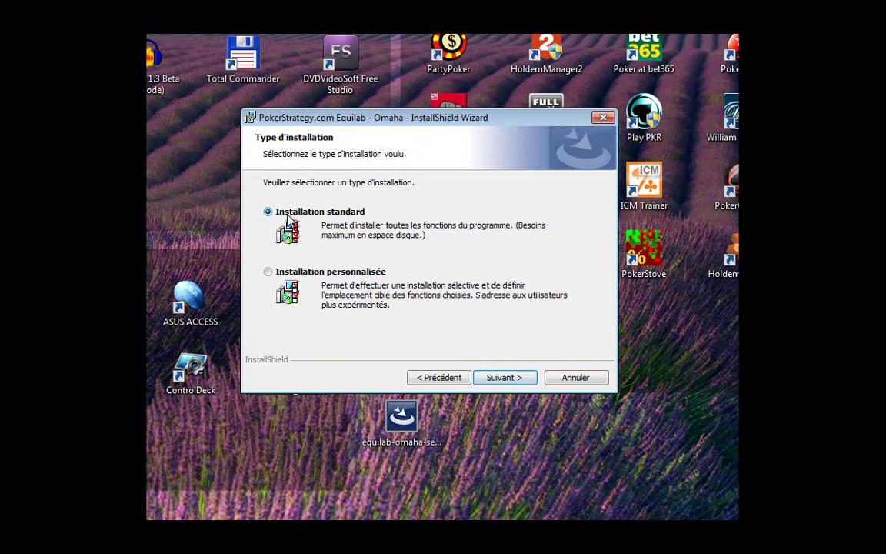
pyautogui.click(518, 382)
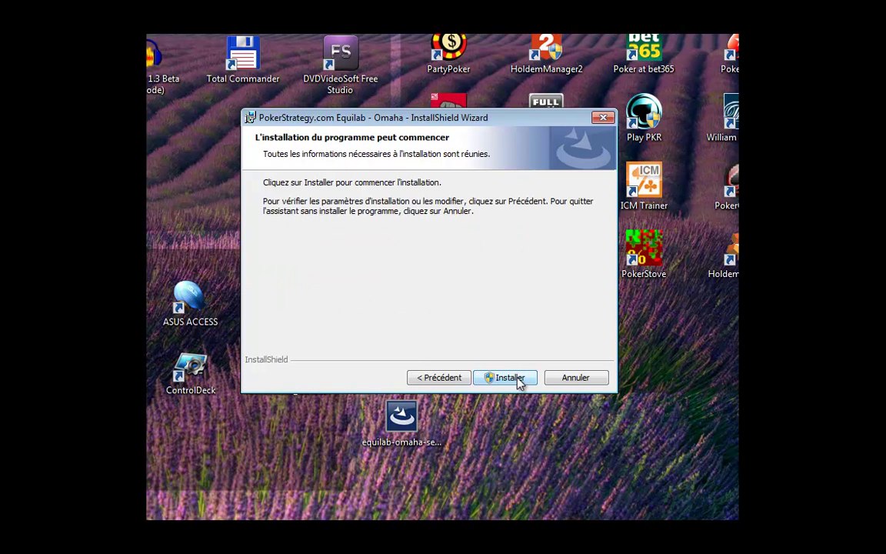
pyautogui.click(519, 381)
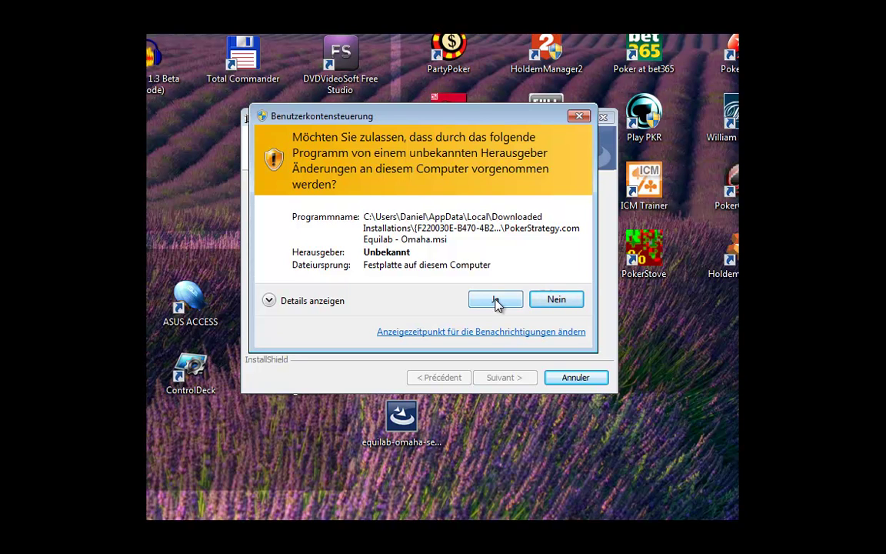
pyautogui.click(496, 302)
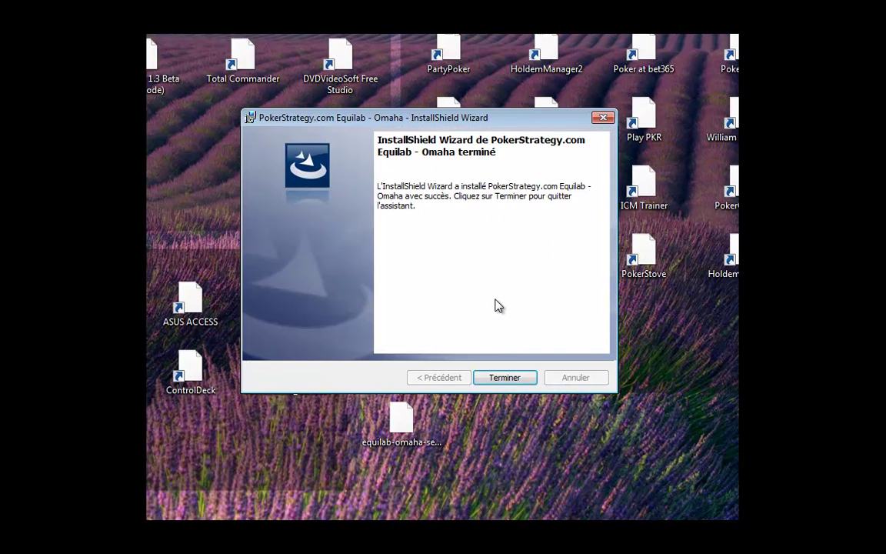
pyautogui.click(508, 379)
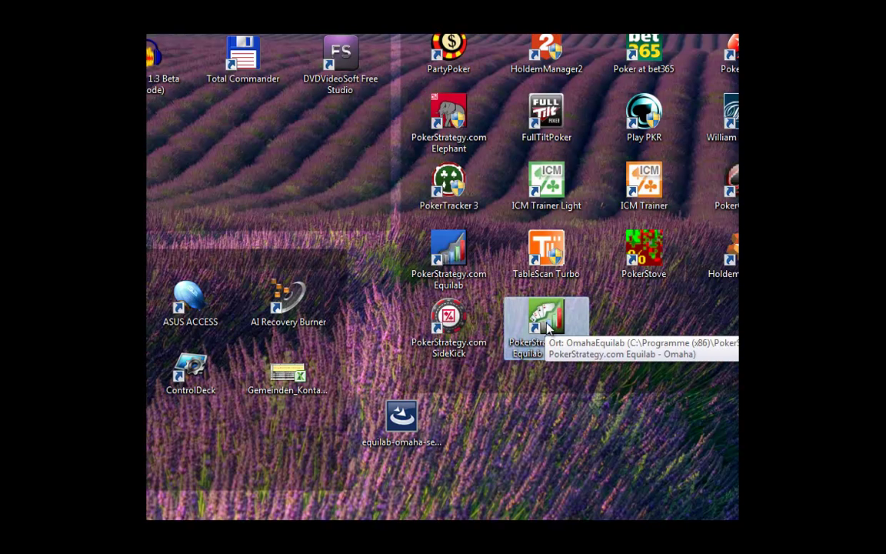
# Step: Launch Equilab Omaha from the desktop, then collapse the per-street equity columns and expand them again
pyautogui.doubleClick(548, 323)
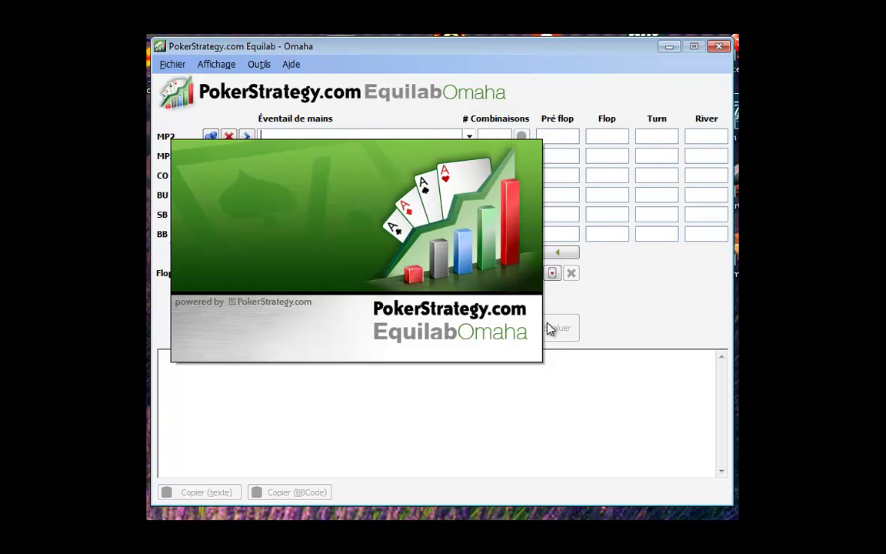
pyautogui.click(559, 255)
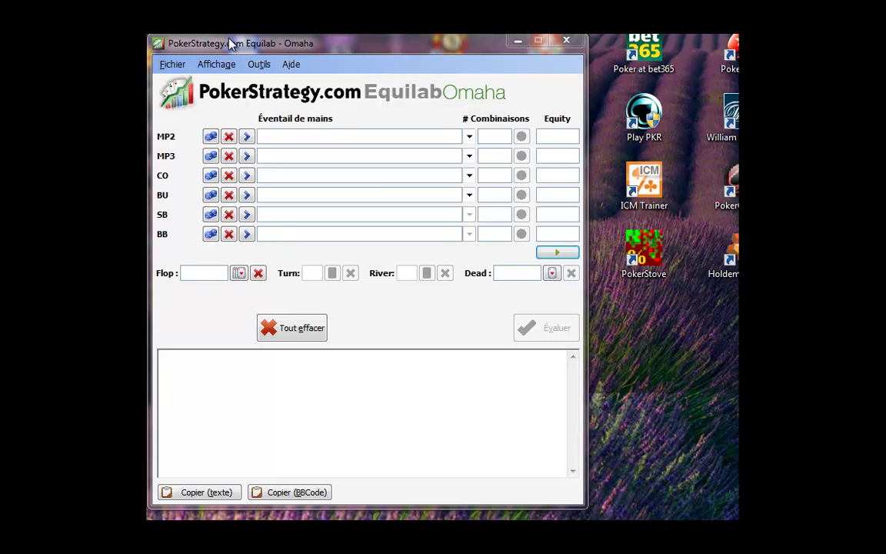
pyautogui.click(558, 253)
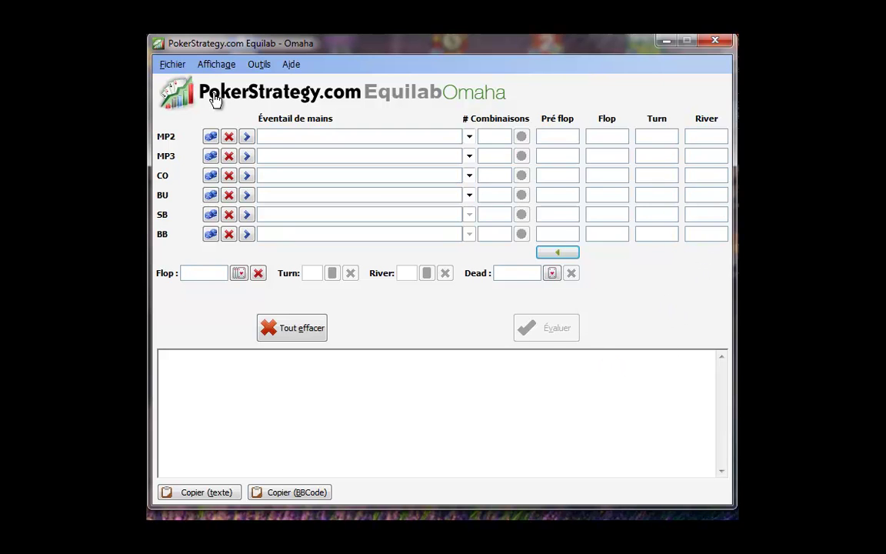
# Step: Check the Monte Carlo evaluation time in the program settings and close them without changes
pyautogui.click(173, 65)
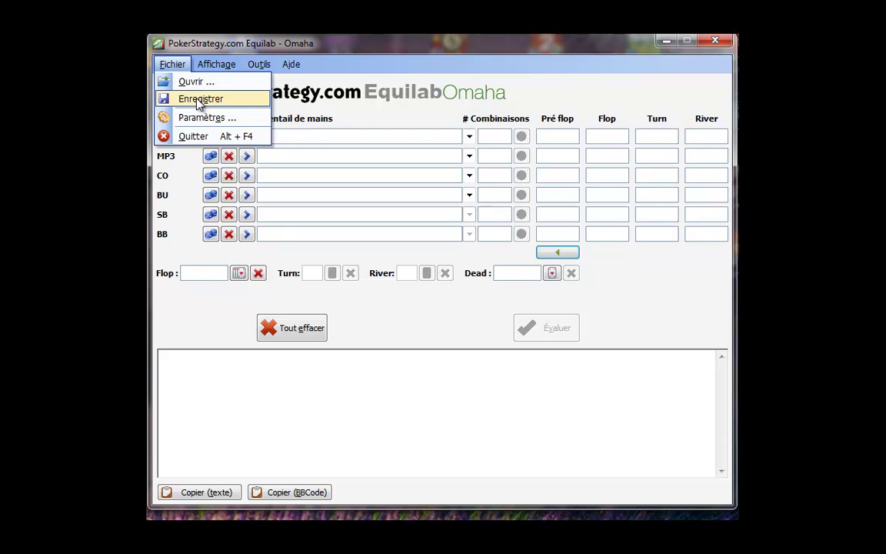
pyautogui.click(206, 117)
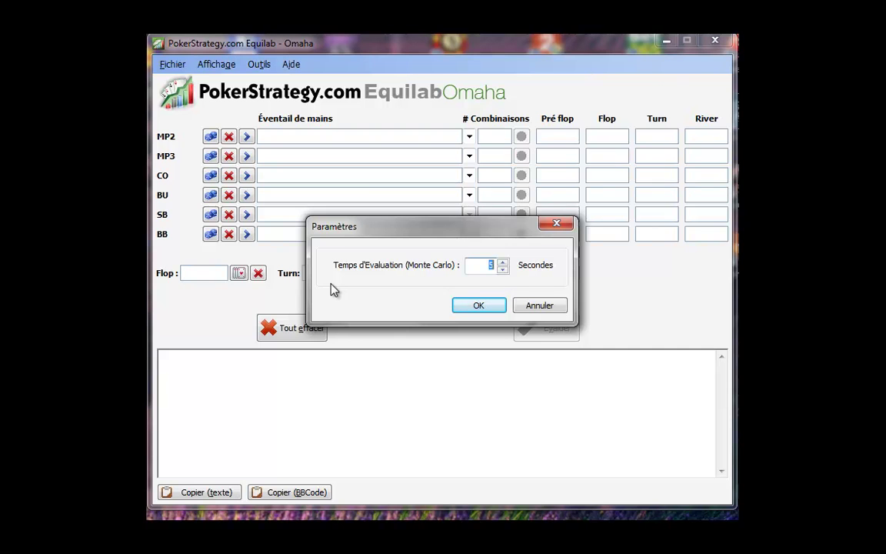
pyautogui.click(530, 309)
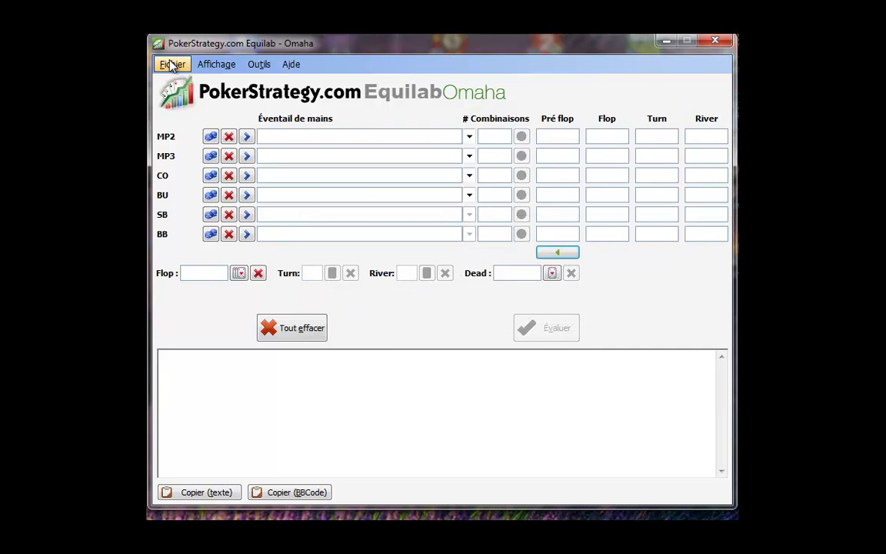
# Step: Turn off the Short handed (6max) display to show all table positions, then turn it back on
pyautogui.click(207, 67)
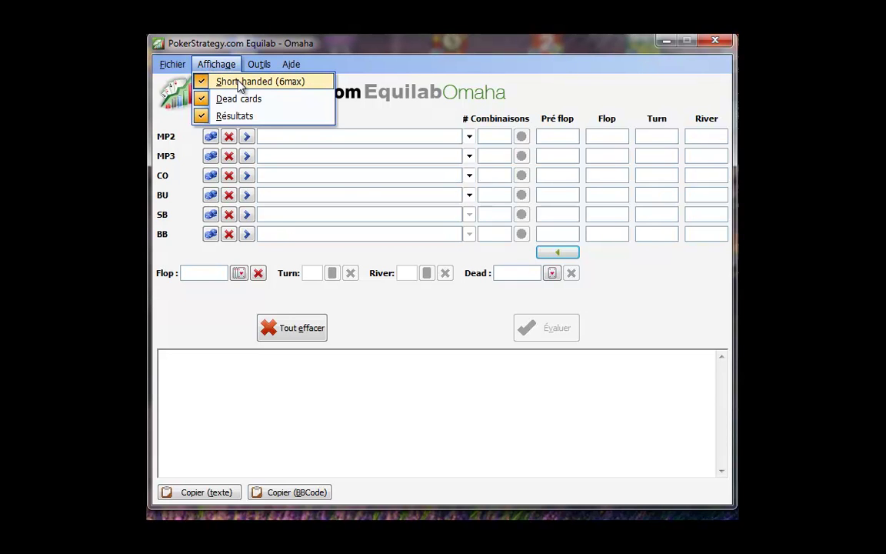
pyautogui.click(241, 81)
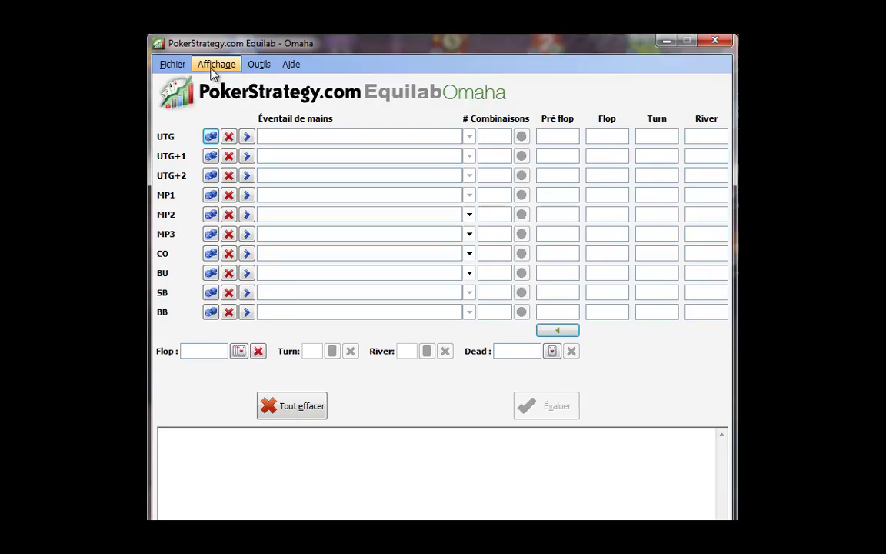
pyautogui.click(212, 69)
pyautogui.click(230, 83)
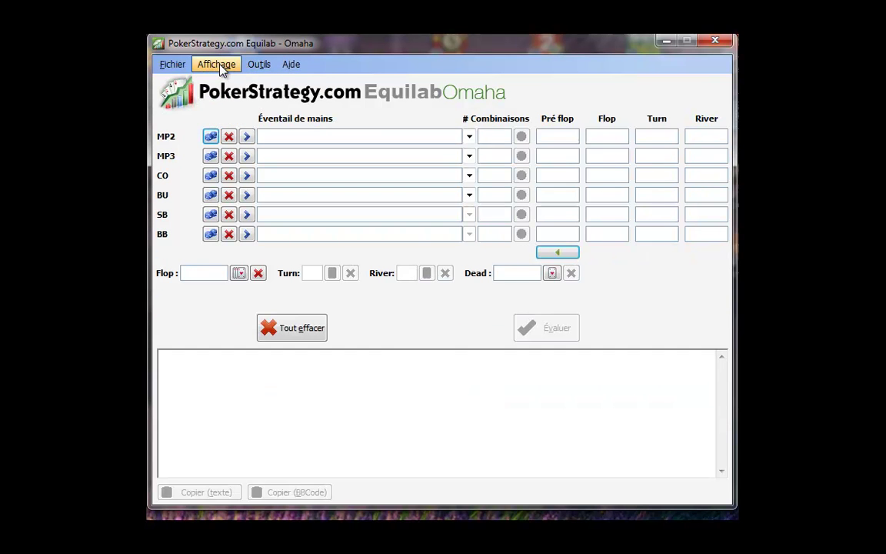
# Step: Hide the results area below the hand ranges and show it again
pyautogui.click(222, 68)
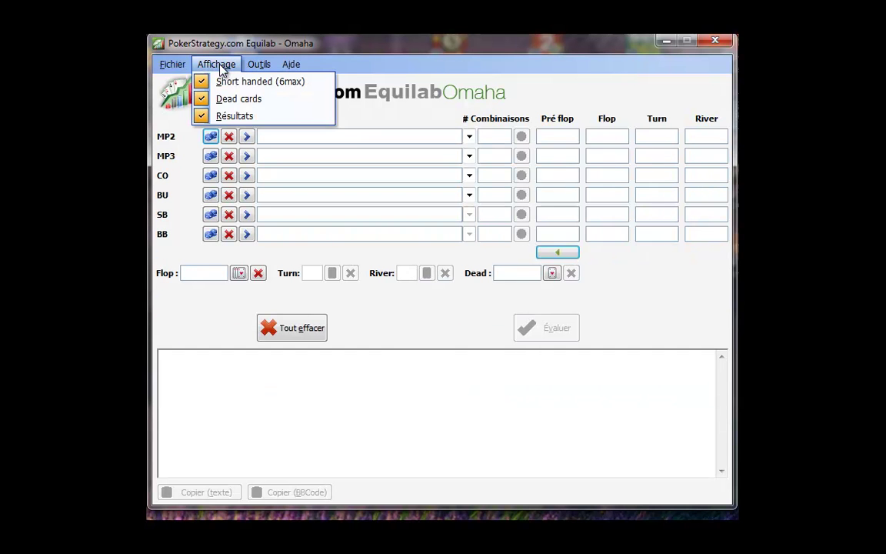
pyautogui.click(231, 115)
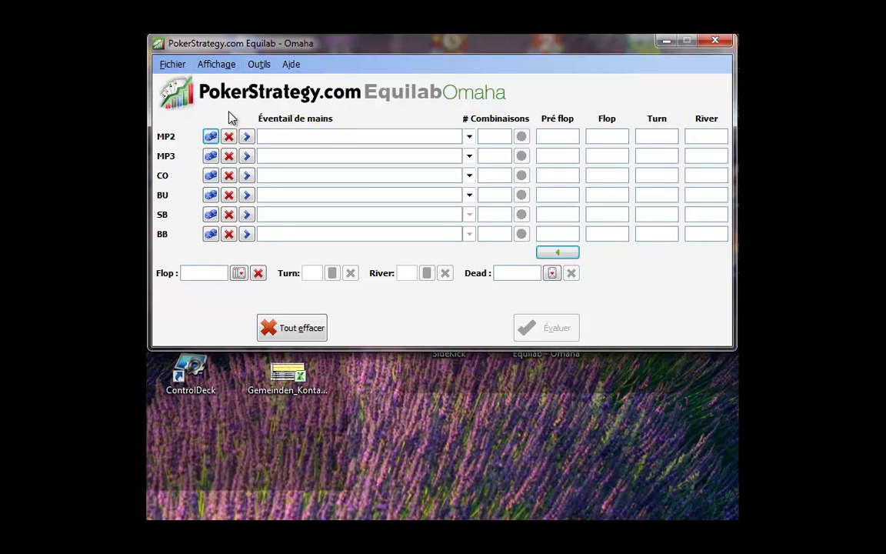
pyautogui.click(219, 67)
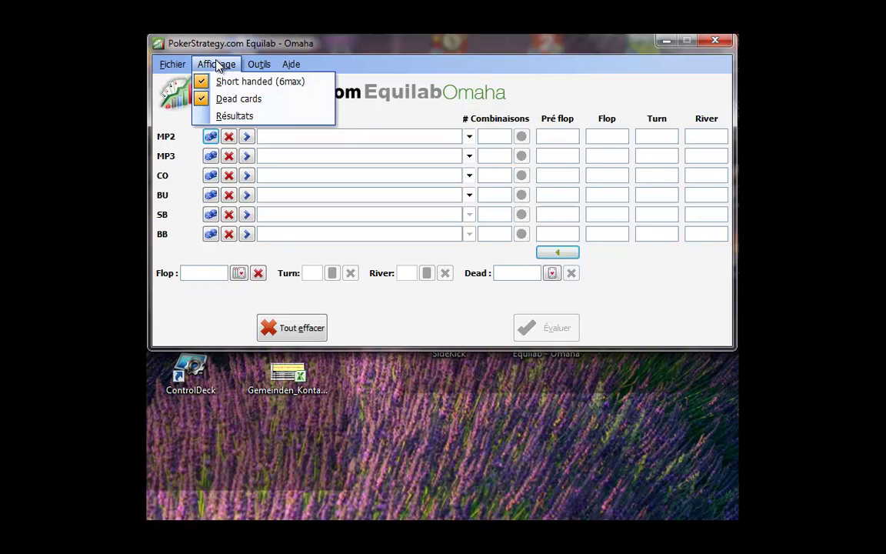
pyautogui.click(231, 115)
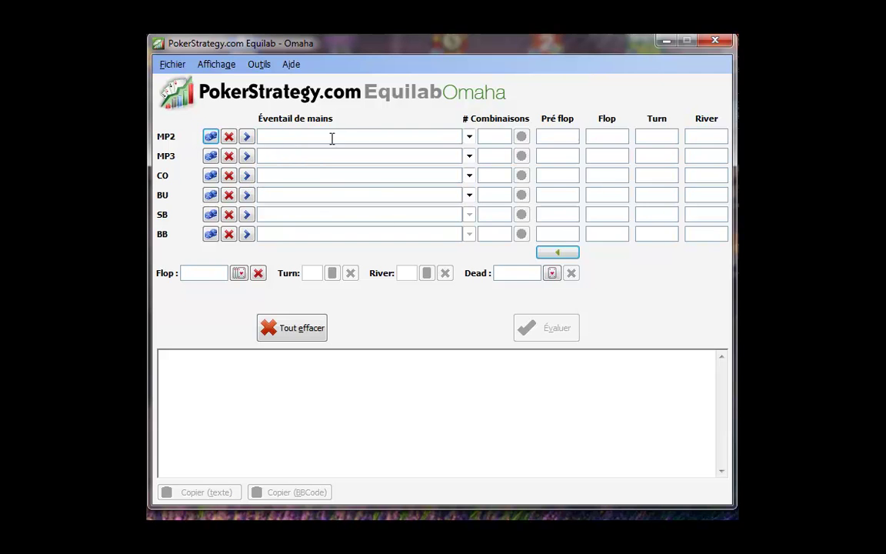
# Step: Assign a random hand range to MP2 and clear it again
pyautogui.click(210, 137)
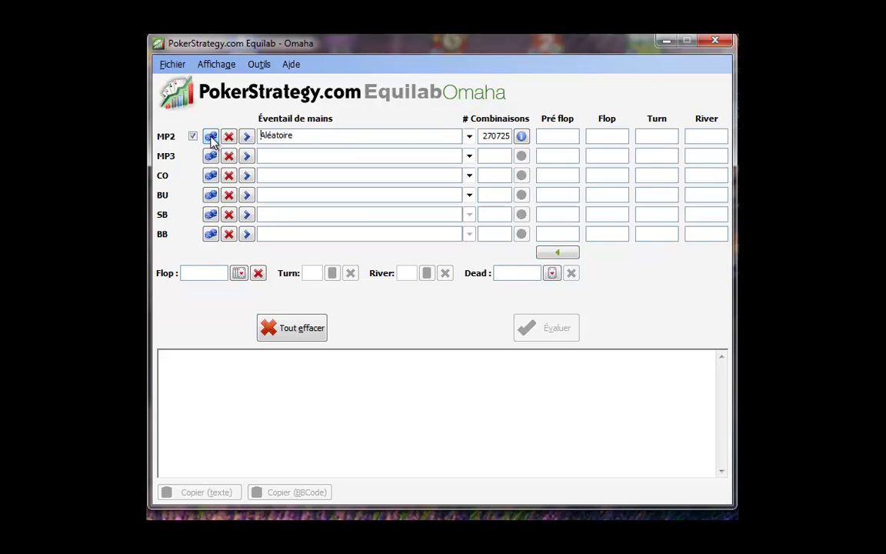
pyautogui.click(262, 136)
pyautogui.doubleClick(307, 135)
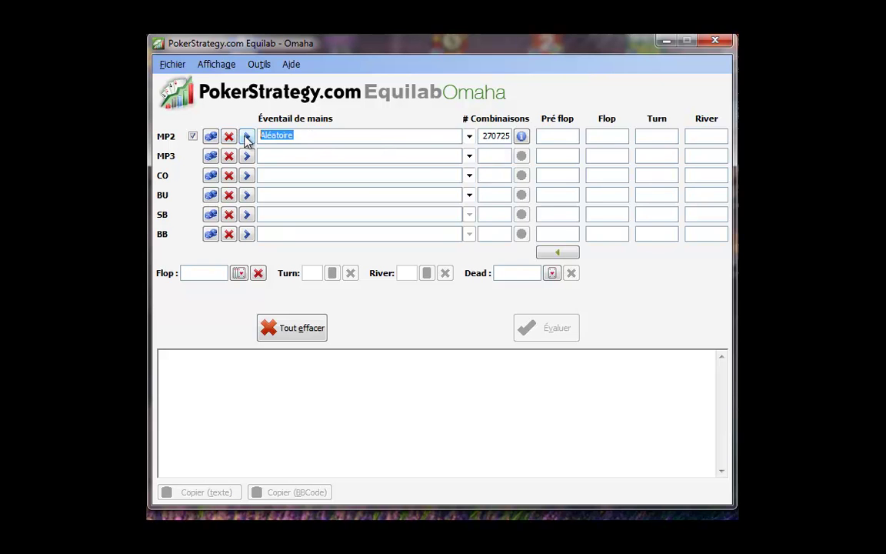
pyautogui.click(229, 139)
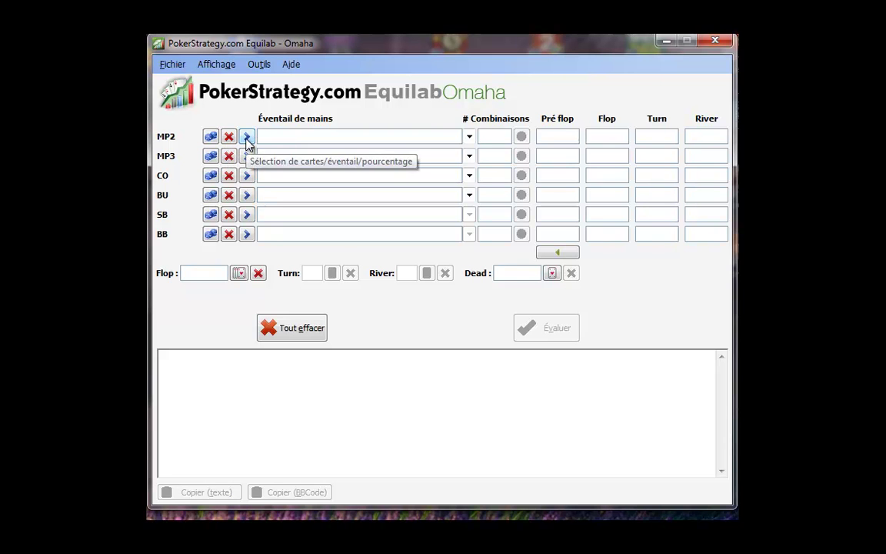
# Step: Give MP2 the specific hand AdKdAhKh using the card selection
pyautogui.click(247, 142)
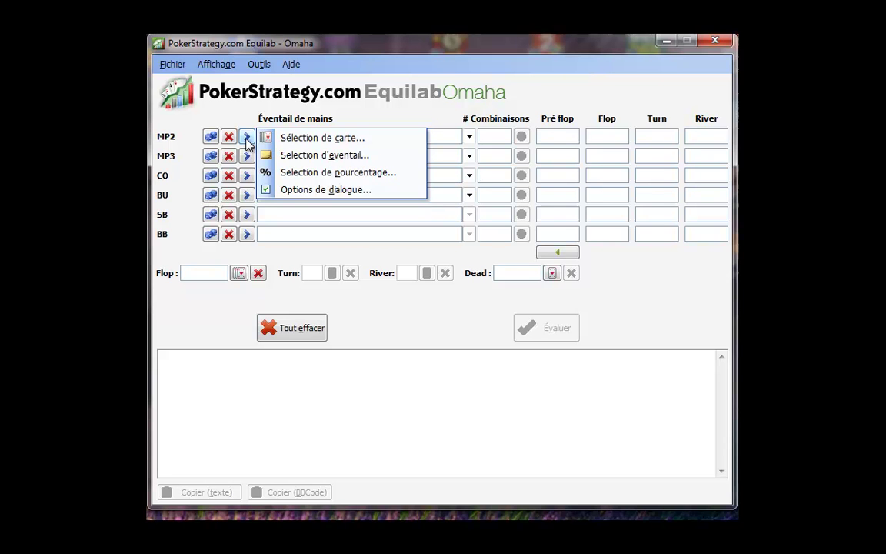
pyautogui.click(290, 144)
pyautogui.click(271, 161)
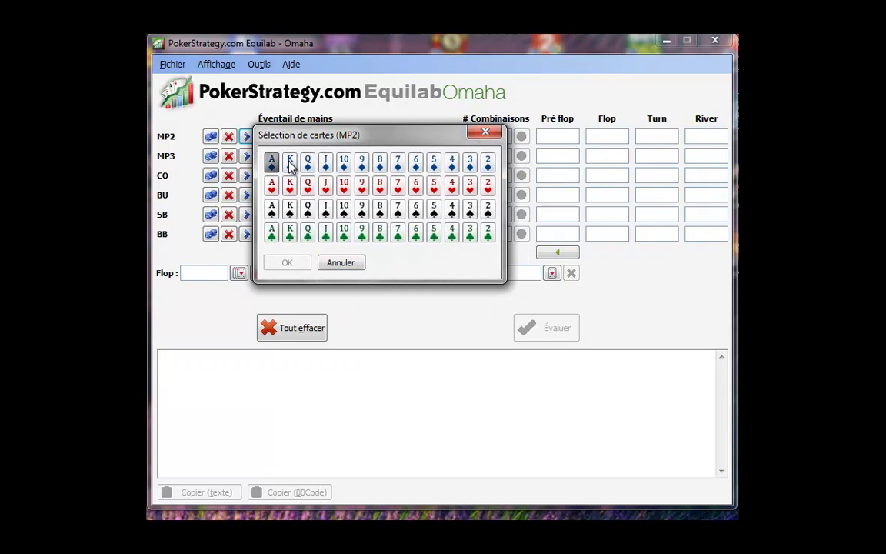
pyautogui.click(290, 163)
pyautogui.click(271, 186)
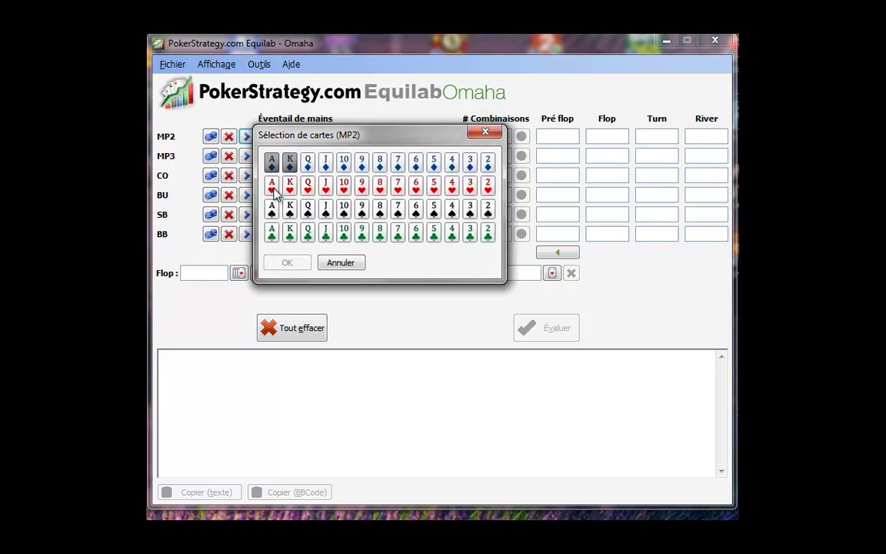
pyautogui.click(289, 189)
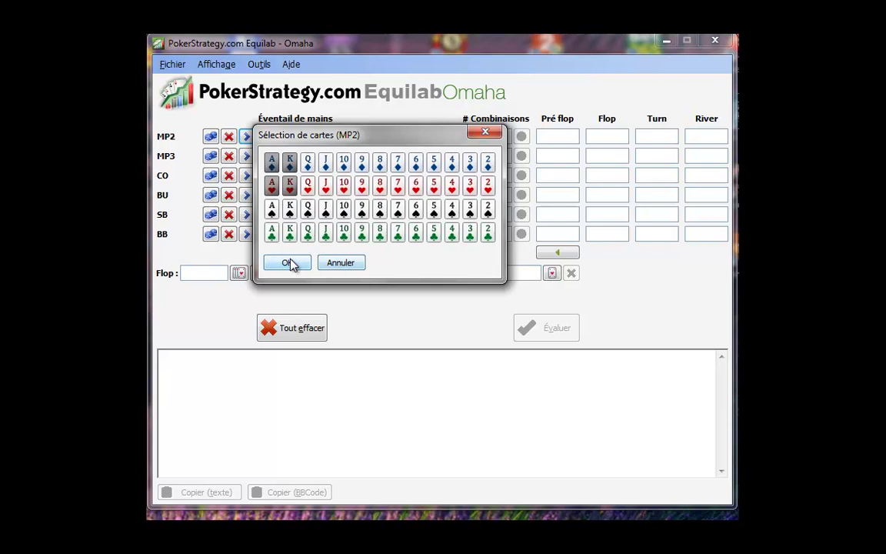
pyautogui.click(288, 262)
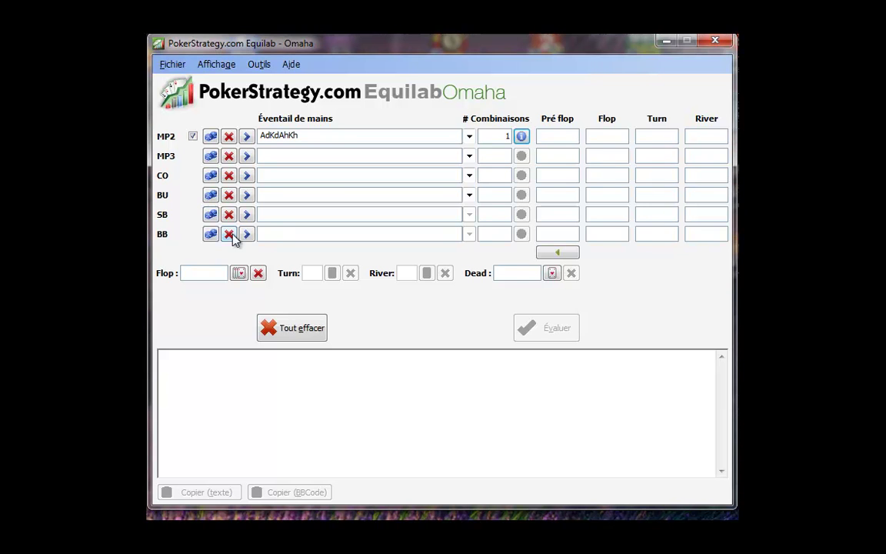
# Step: Give MP3 the predefined range "Four cards 10 and higher" from Jeff Hwang's Starting Hands Basic Groups, under Big Cards and Ace-high Broadway Wrap
pyautogui.click(246, 158)
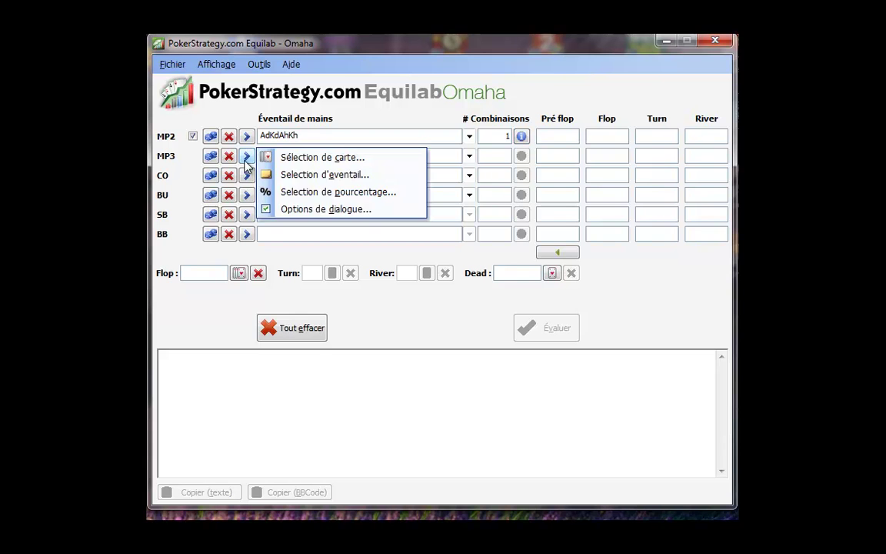
pyautogui.click(307, 176)
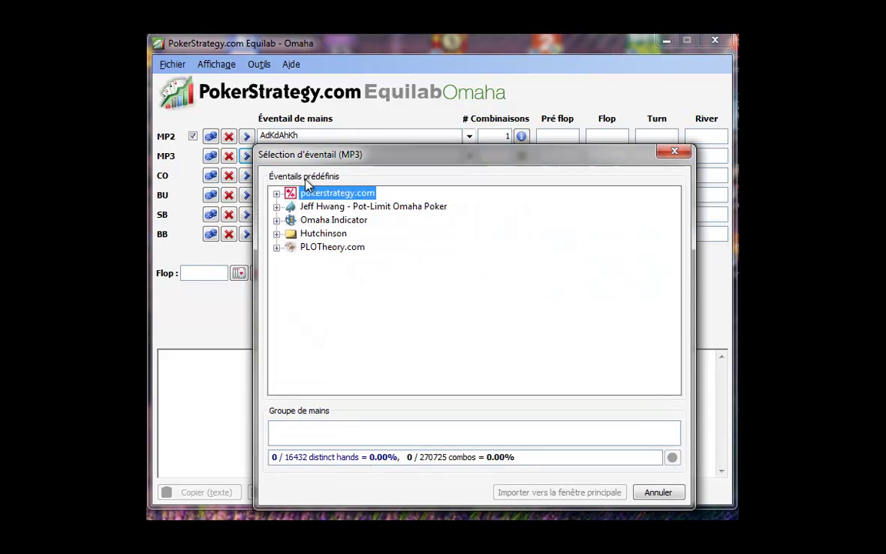
pyautogui.click(276, 207)
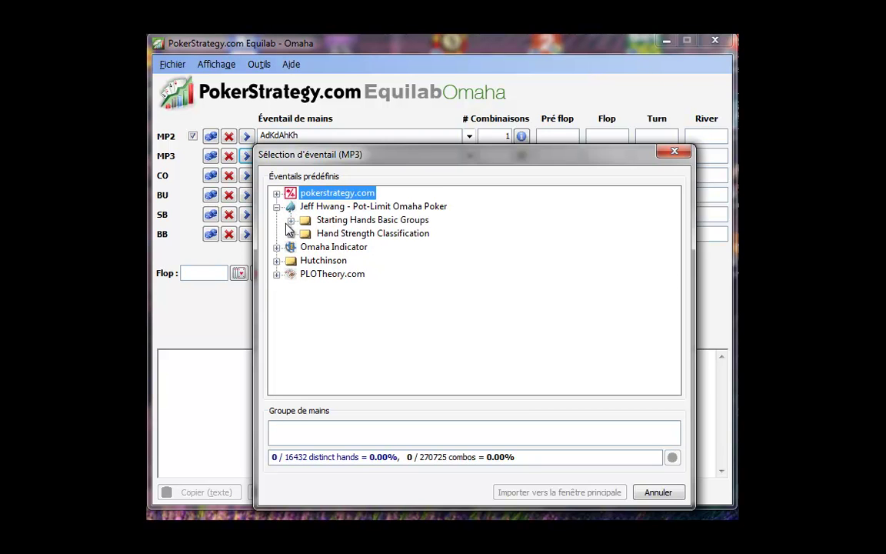
pyautogui.click(290, 220)
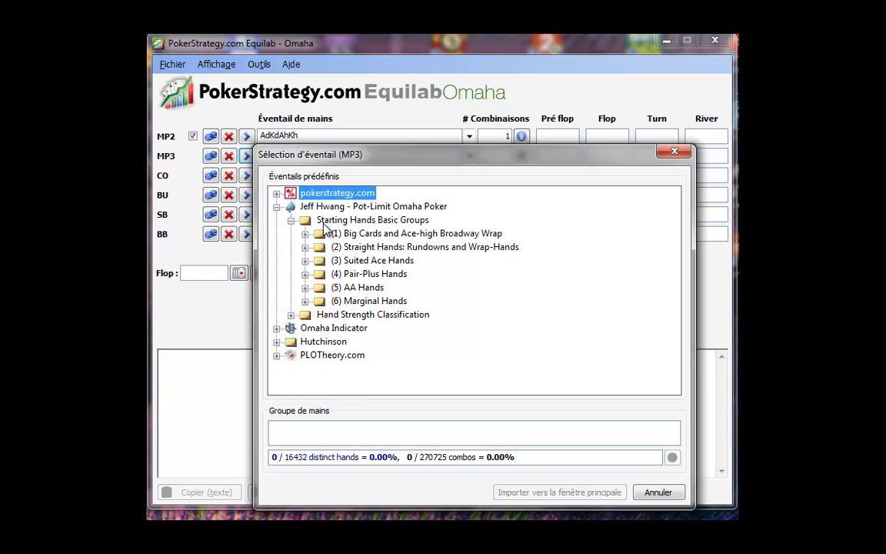
pyautogui.doubleClick(362, 234)
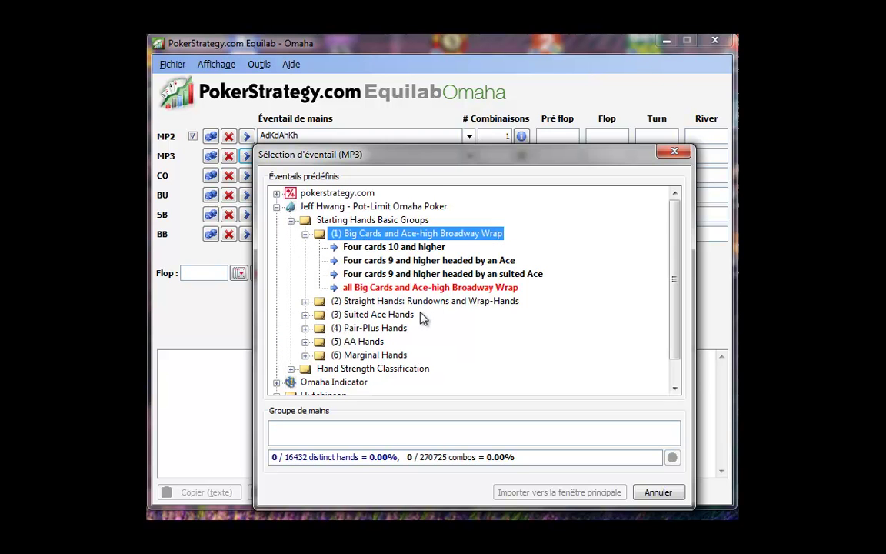
pyautogui.click(376, 248)
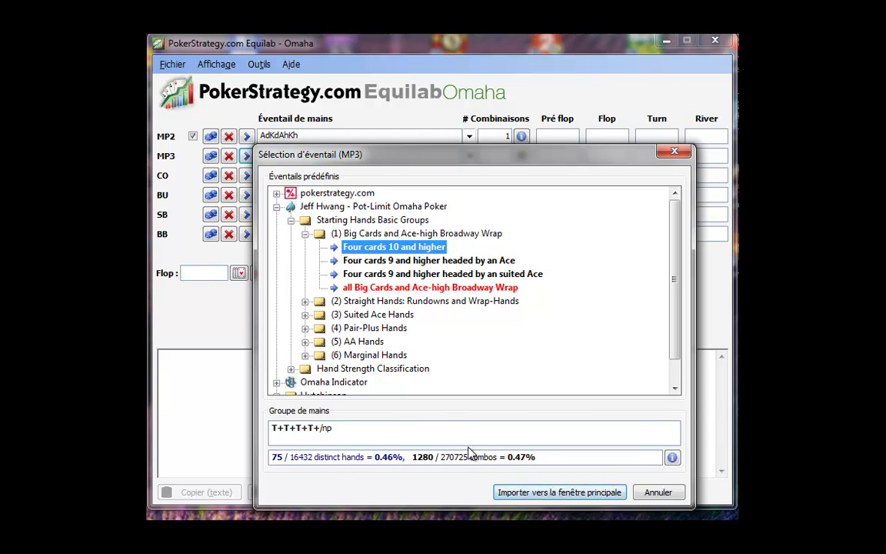
pyautogui.click(548, 492)
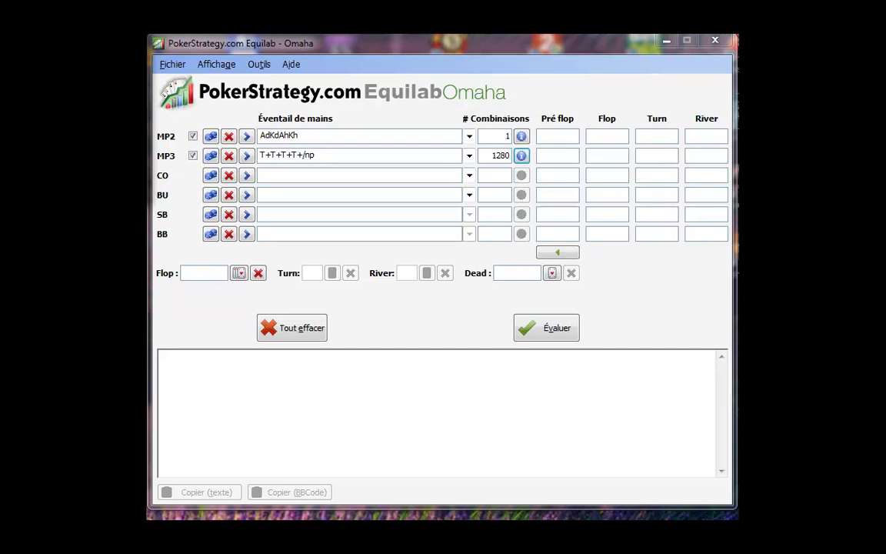
pyautogui.click(246, 176)
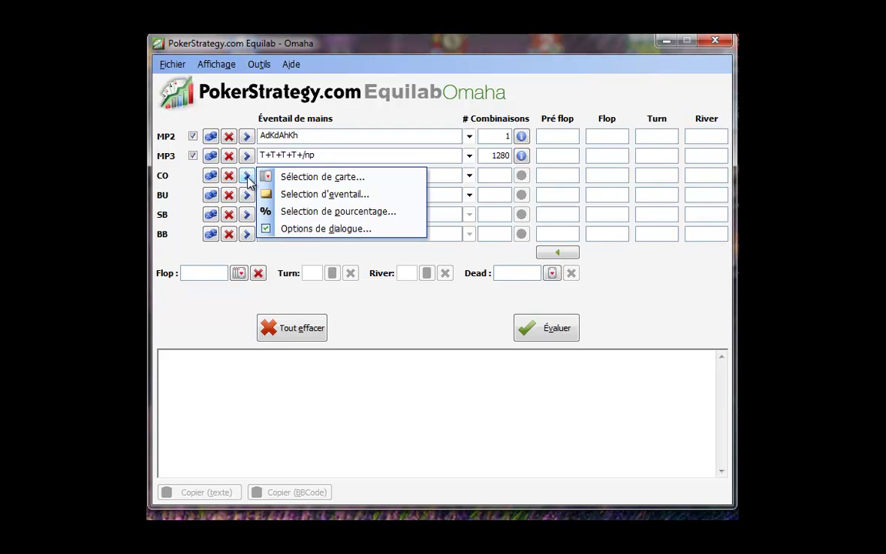
pyautogui.click(300, 212)
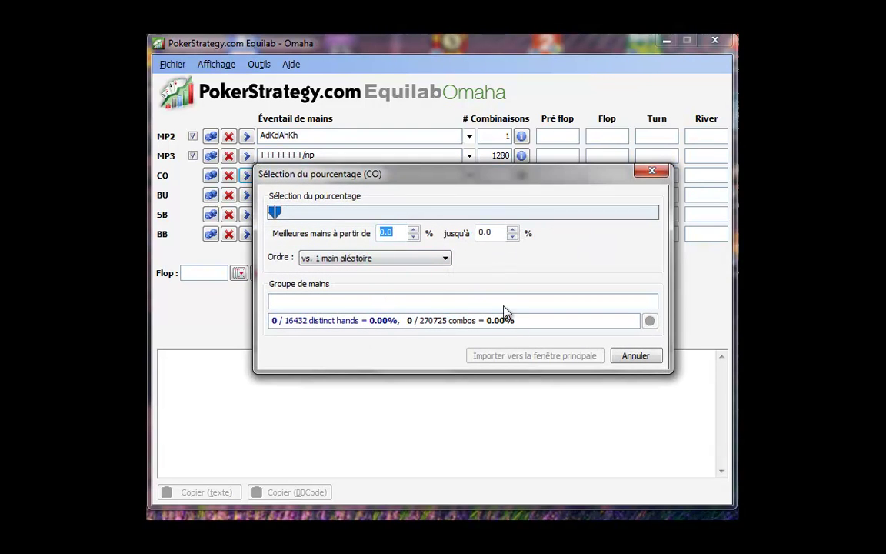
pyautogui.click(635, 356)
# Step: Enter 10% directly as CO's hand range and clear it again
pyautogui.click(273, 176)
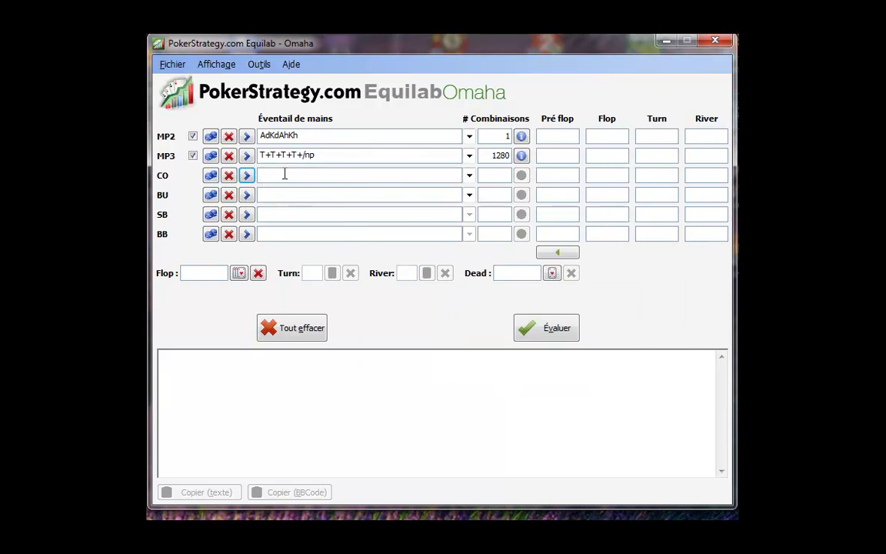
pyautogui.write('10')
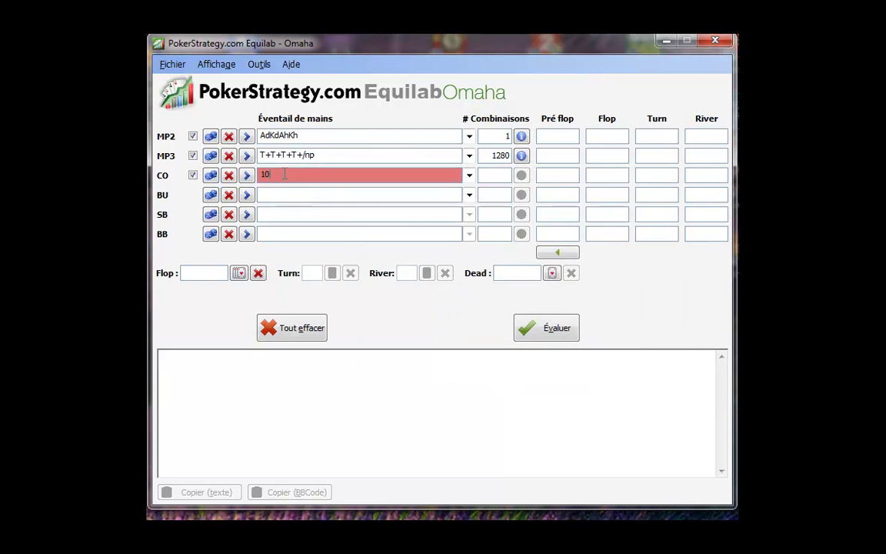
pyautogui.write('%')
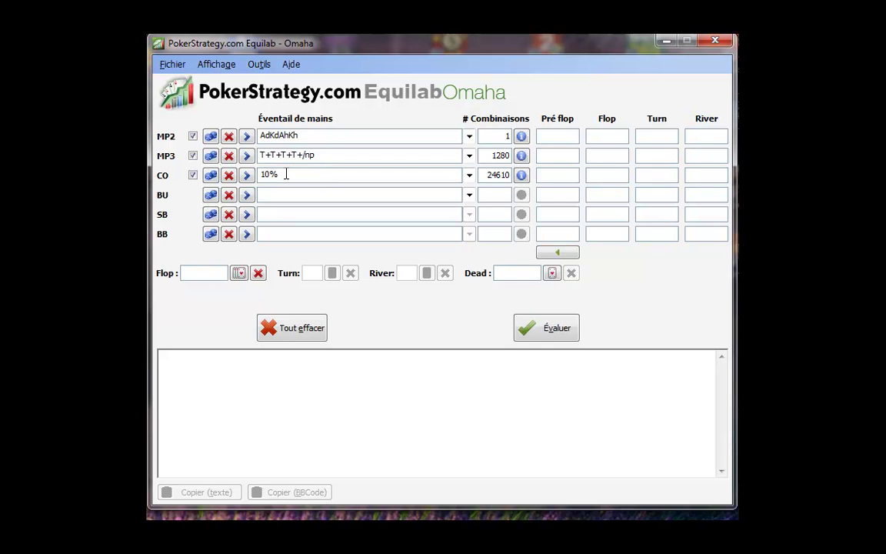
pyautogui.click(229, 177)
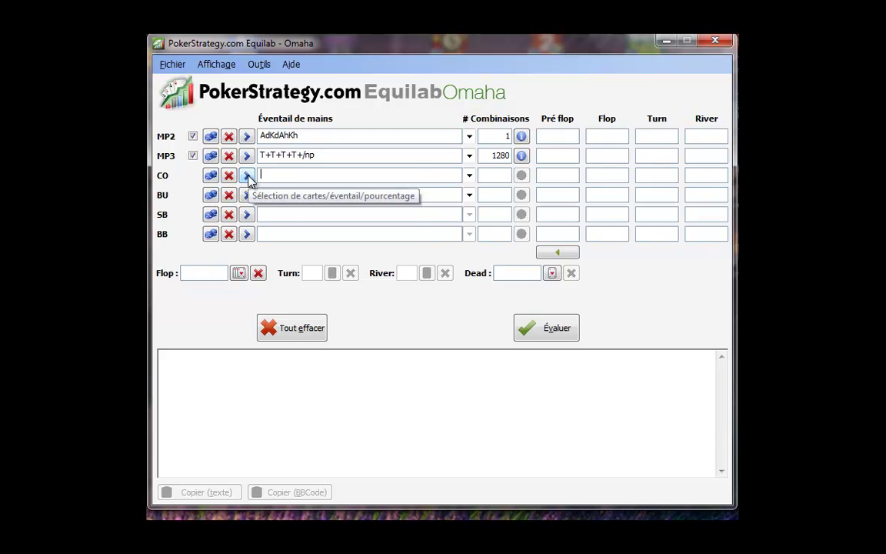
# Step: Open the percentage selection for CO, try a best-hands range from 3.6% to 35.3%, and reset it to zero
pyautogui.click(246, 177)
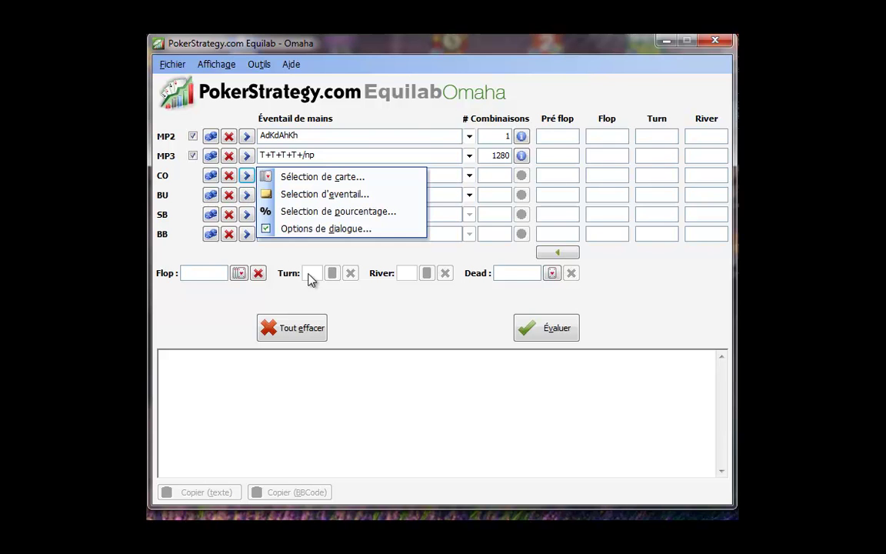
pyautogui.click(310, 212)
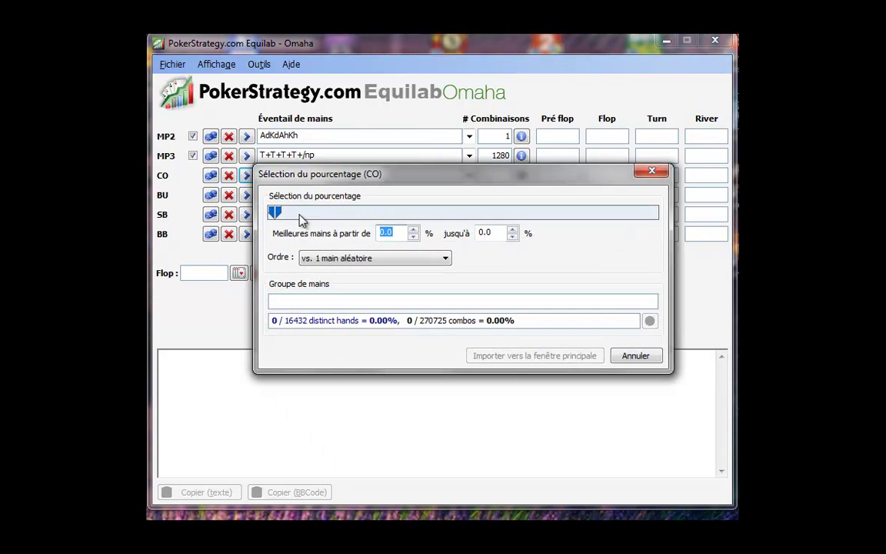
pyautogui.moveTo(287, 211); pyautogui.dragTo(411, 213)
pyautogui.moveTo(274, 213)
pyautogui.mouseDown()
pyautogui.moveTo(315, 214)
pyautogui.moveTo(284, 213)
pyautogui.mouseUp()
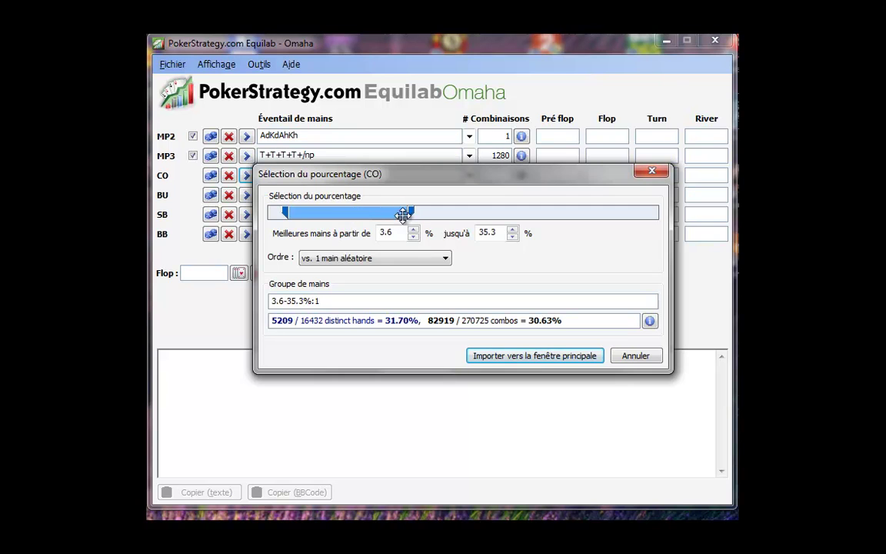
pyautogui.moveTo(411, 212); pyautogui.dragTo(275, 215)
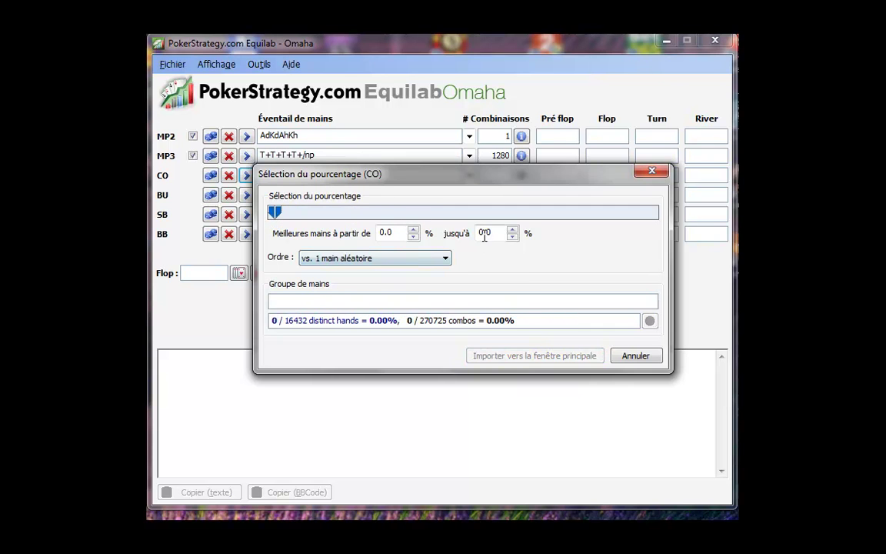
# Step: Give CO the top 1% of hands and evaluate the equities of the three players
pyautogui.moveTo(495, 233); pyautogui.dragTo(439, 242)
pyautogui.write('1')
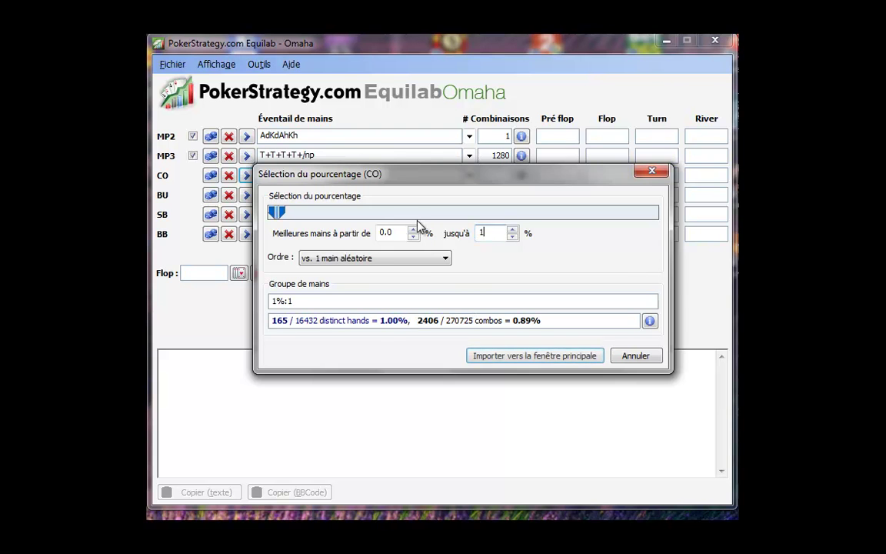
pyautogui.click(477, 354)
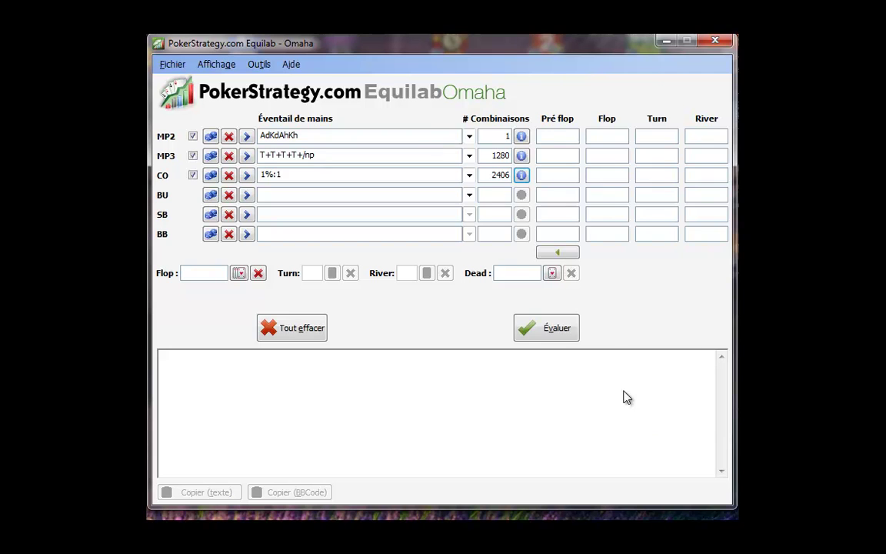
pyautogui.click(544, 337)
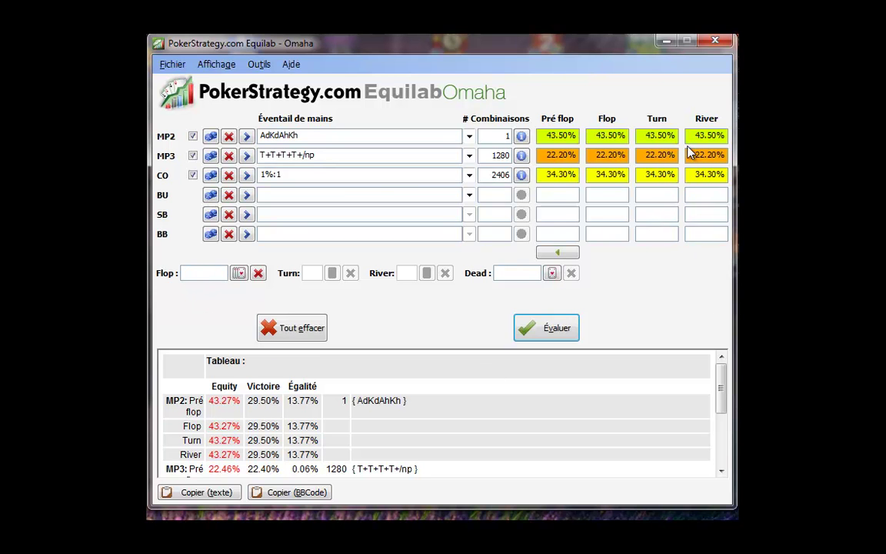
# Step: Set the board cards to flop 9d8d5c, turn 9s and river 4h
pyautogui.click(239, 275)
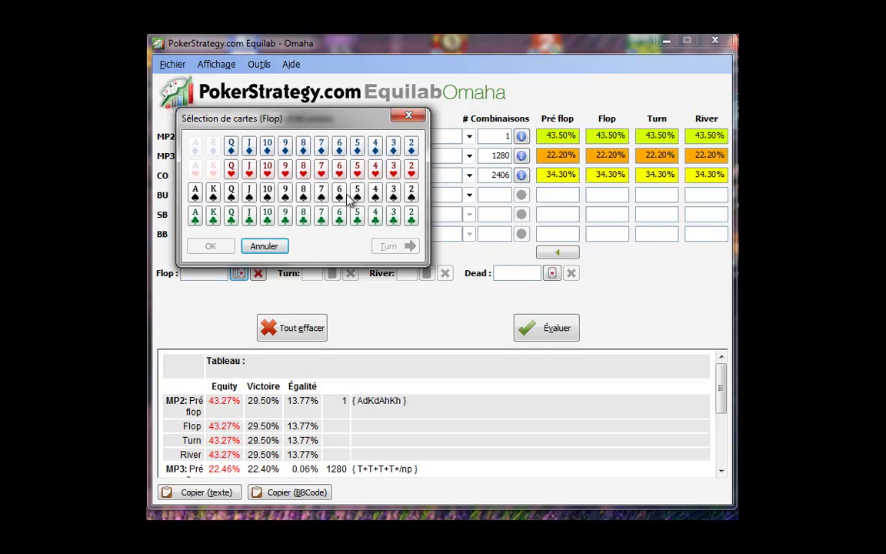
pyautogui.click(286, 149)
pyautogui.click(302, 150)
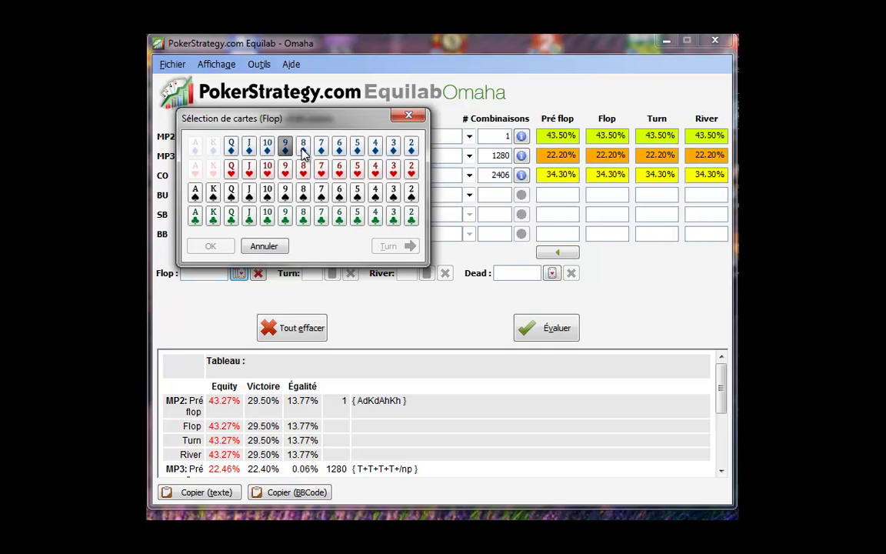
pyautogui.click(357, 219)
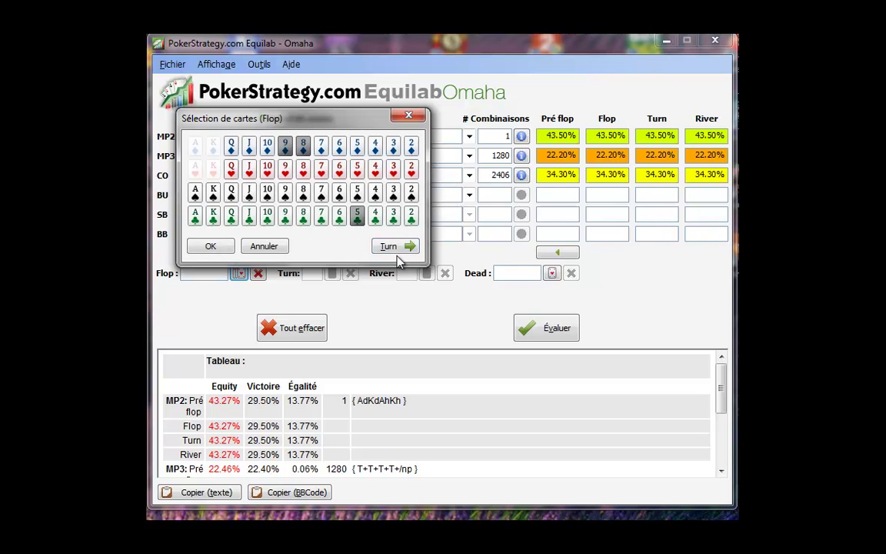
pyautogui.click(388, 246)
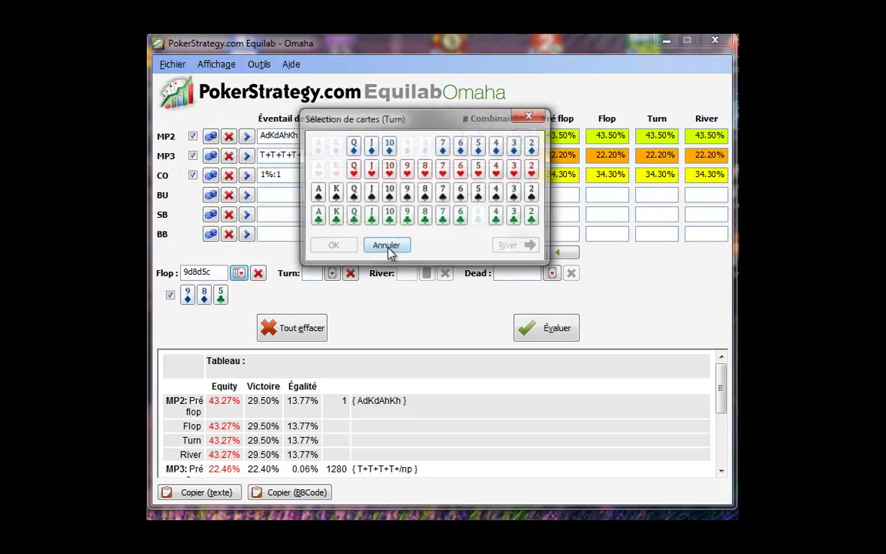
pyautogui.click(407, 191)
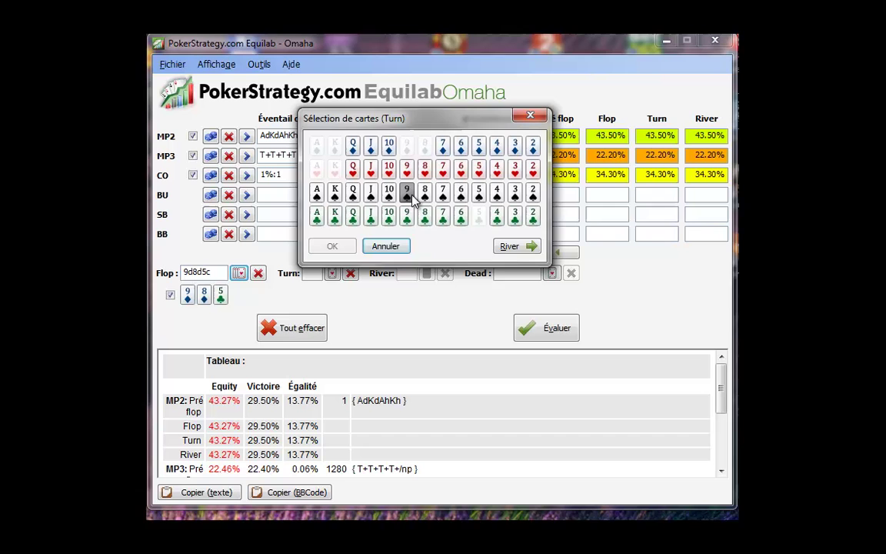
pyautogui.click(517, 247)
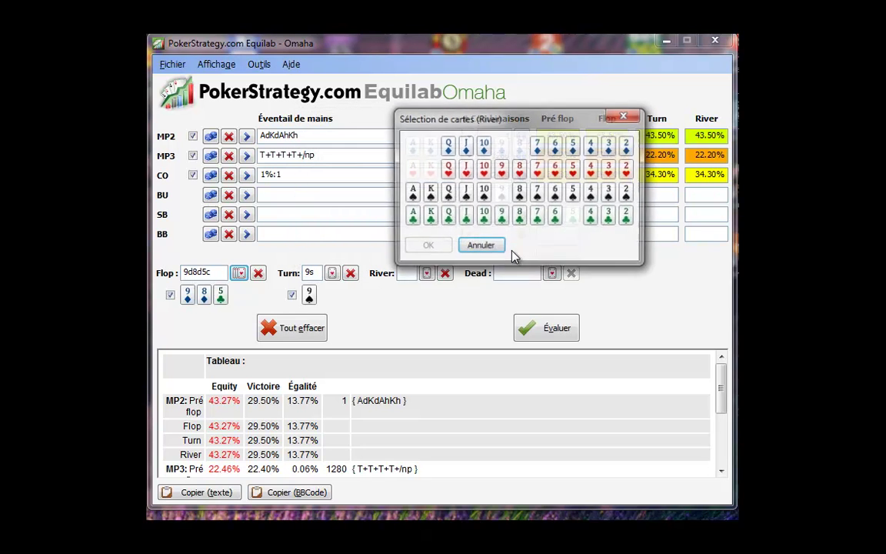
pyautogui.click(591, 168)
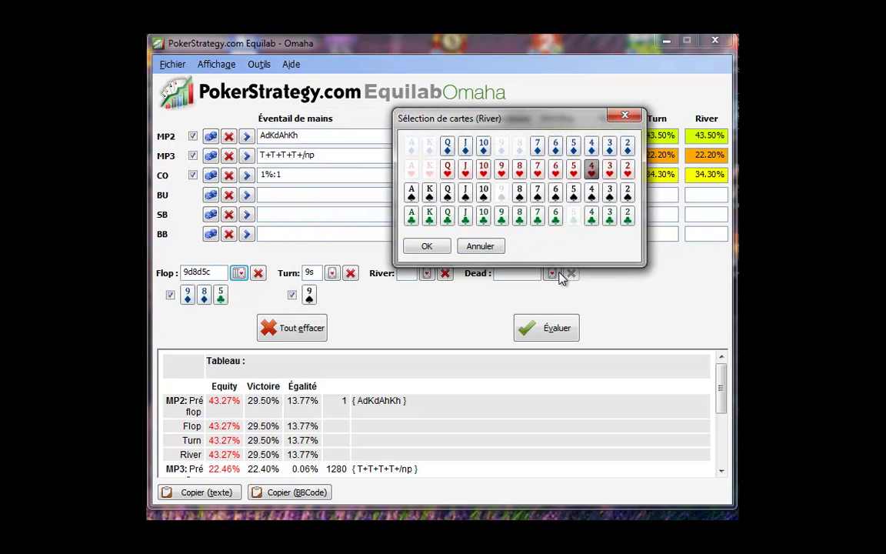
pyautogui.click(422, 249)
# Step: Evaluate the equities on this board and review the detailed results for MP2, MP3 and CO street by street
pyautogui.click(539, 335)
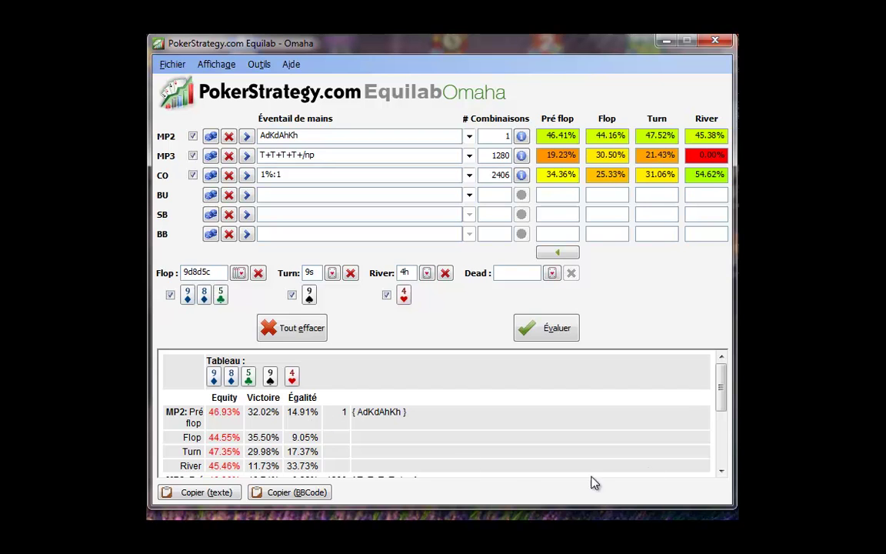
pyautogui.scroll(-3, 720, 401)
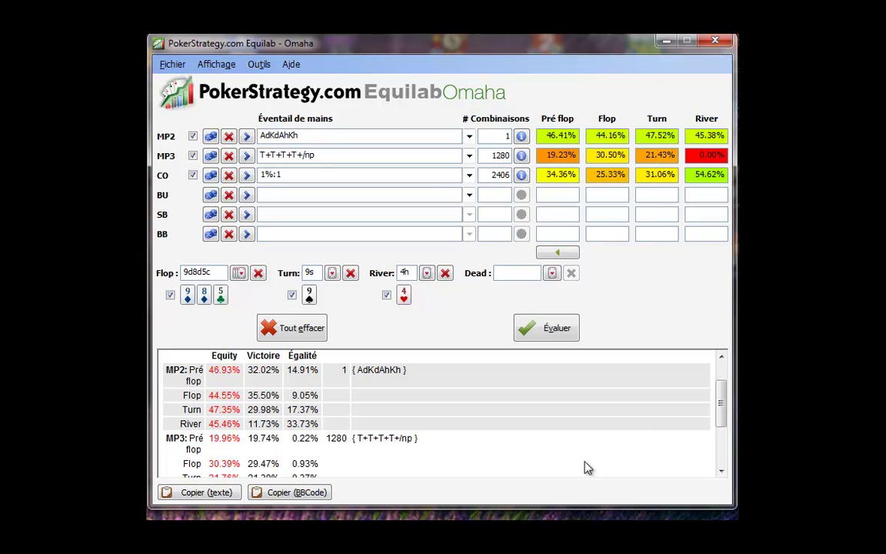
pyautogui.moveTo(721, 410); pyautogui.dragTo(722, 461)
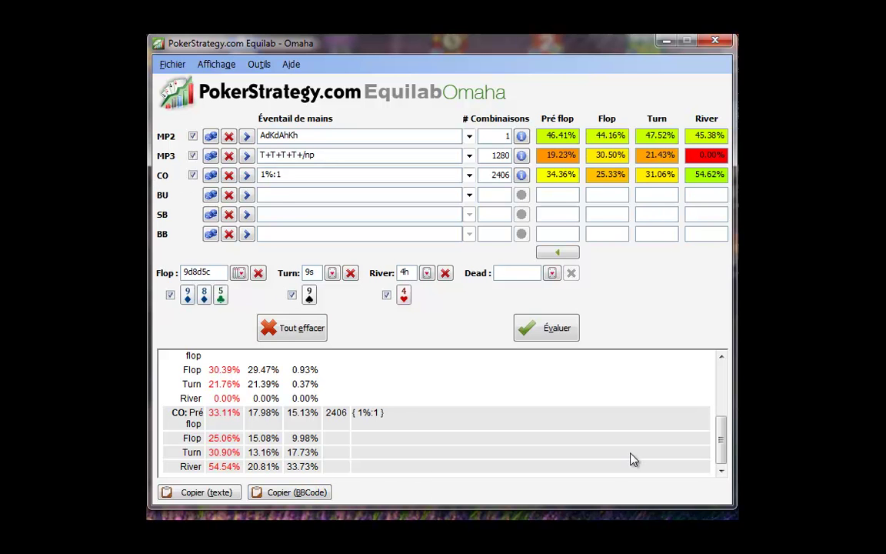
pyautogui.moveTo(721, 459); pyautogui.dragTo(717, 395)
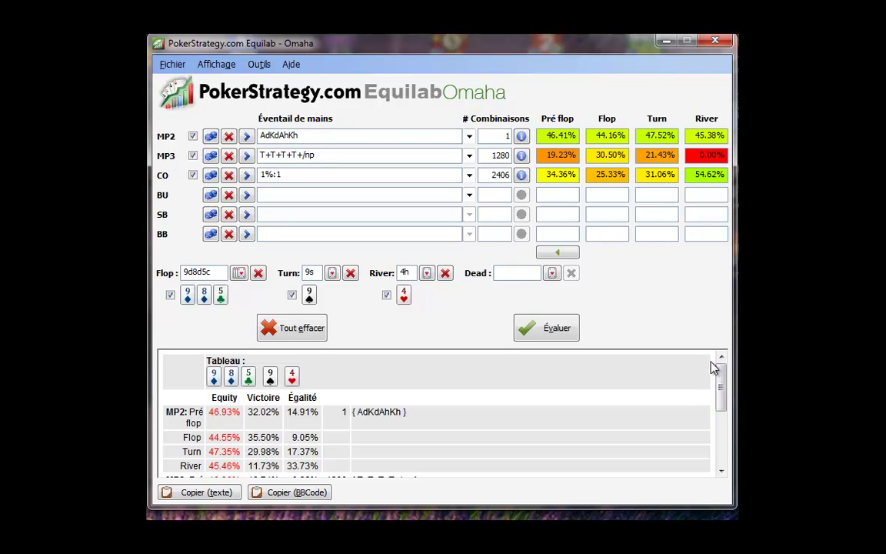
# Step: Open the dialog options for BU and restrict card 1 to ranks 5 through 9 in diamonds
pyautogui.click(246, 195)
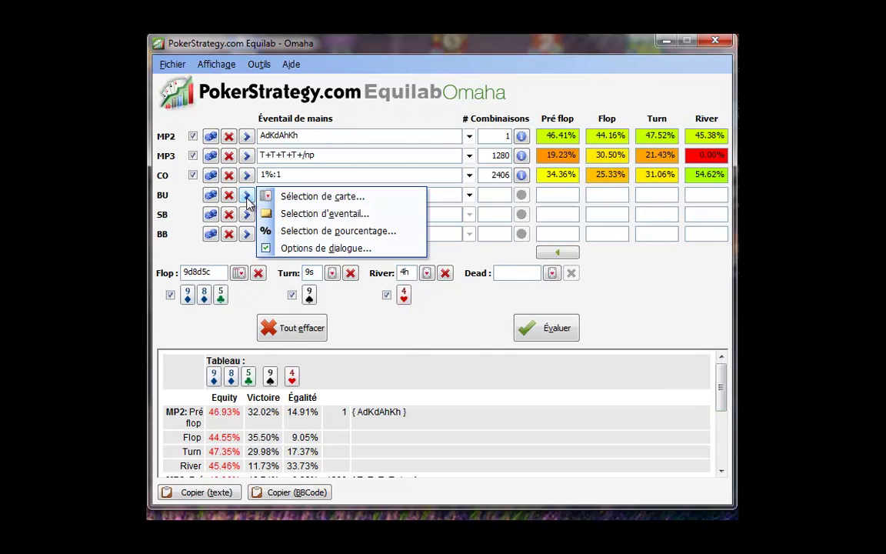
pyautogui.click(328, 258)
pyautogui.moveTo(411, 136); pyautogui.dragTo(329, 48)
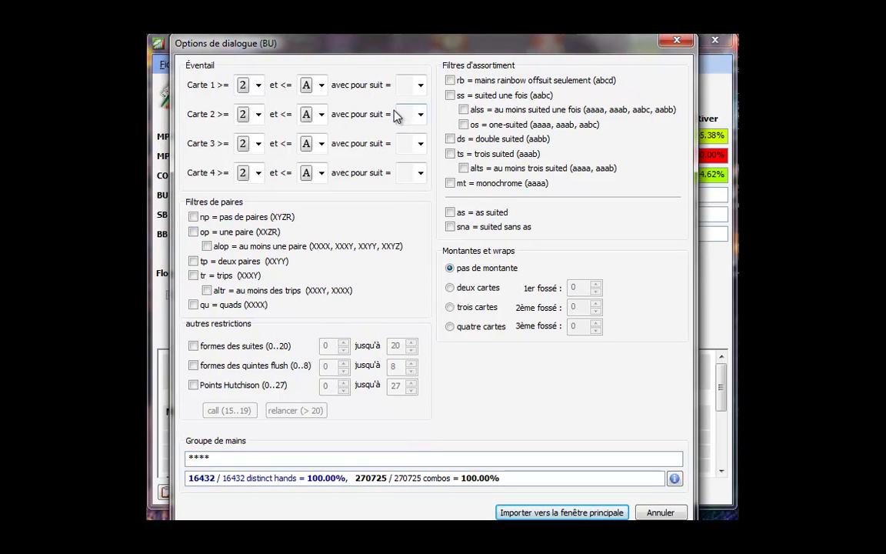
pyautogui.click(253, 85)
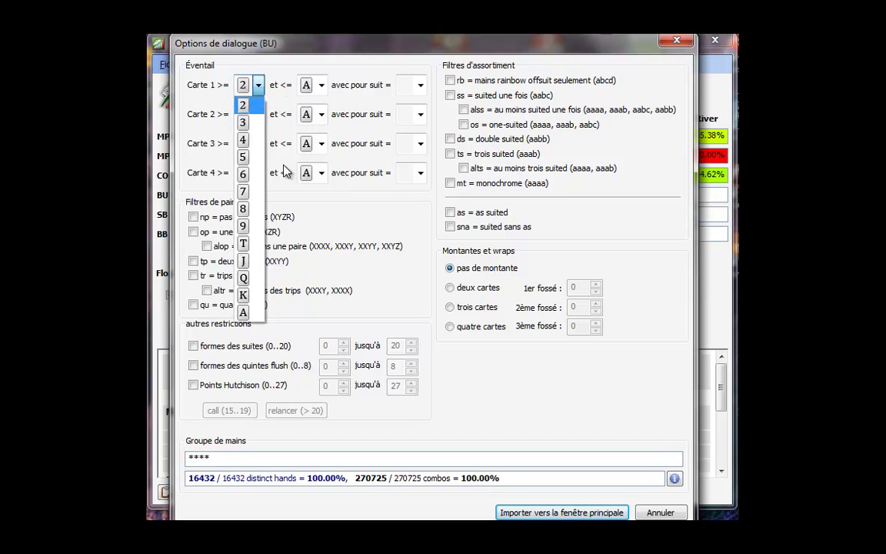
pyautogui.click(244, 163)
pyautogui.click(322, 86)
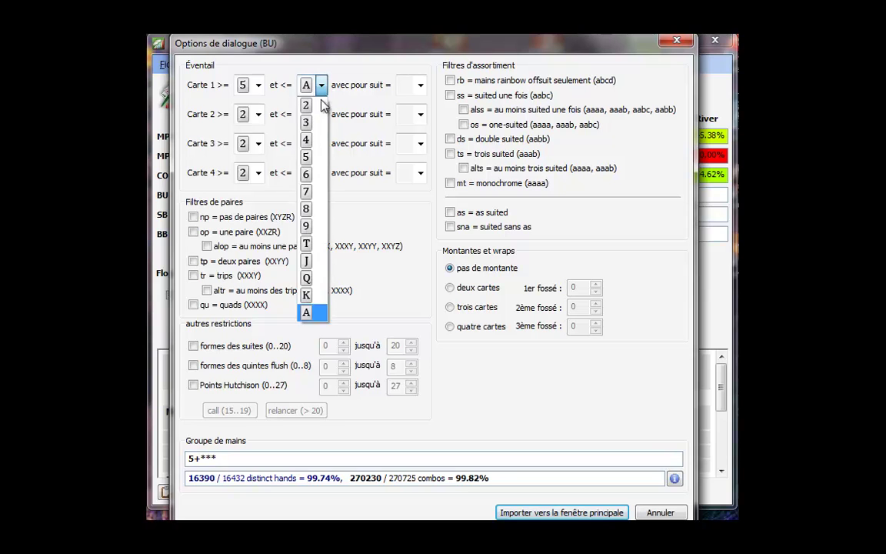
pyautogui.click(312, 226)
pyautogui.click(419, 86)
pyautogui.click(405, 123)
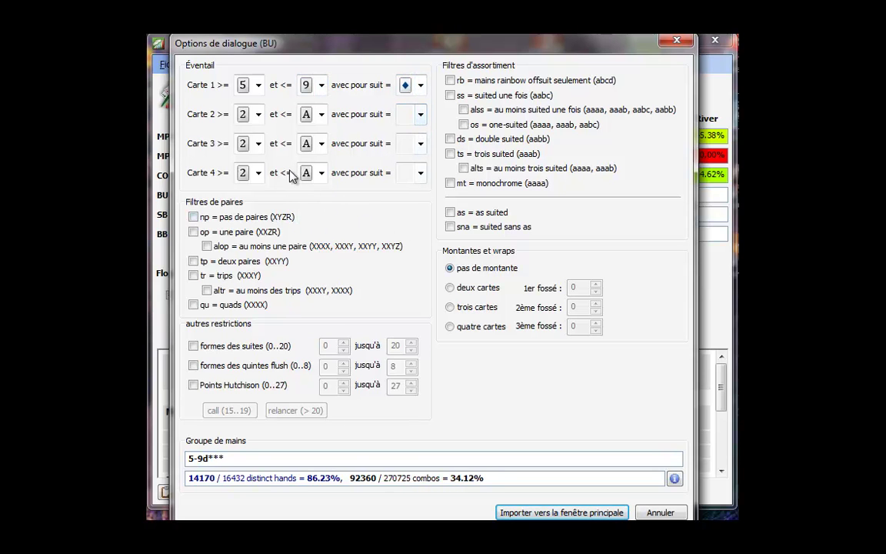
# Step: Restrict card 2 of the BU range to ranks 8 through Q in hearts
pyautogui.click(259, 113)
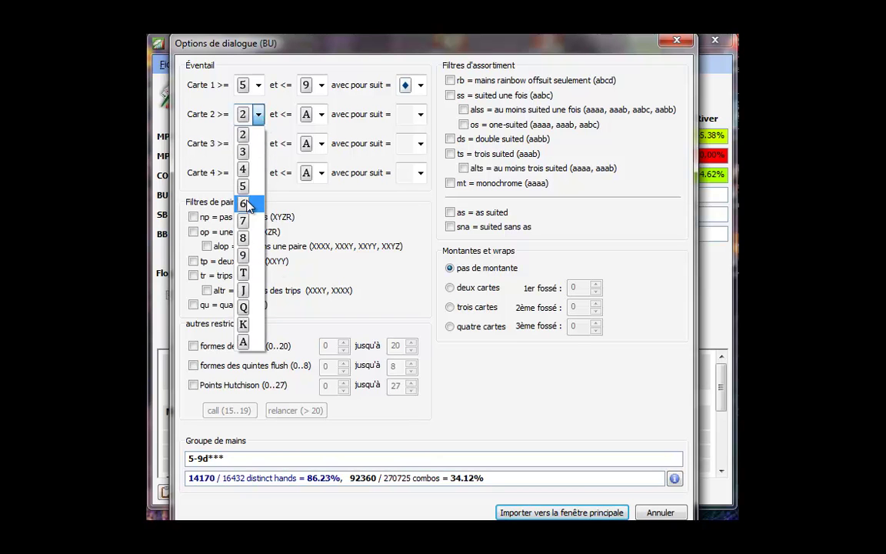
pyautogui.click(244, 237)
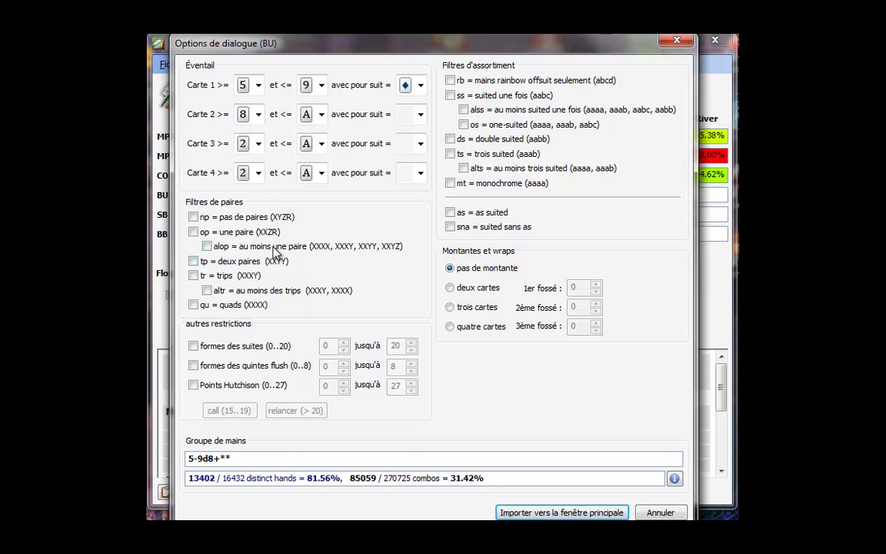
pyautogui.click(321, 114)
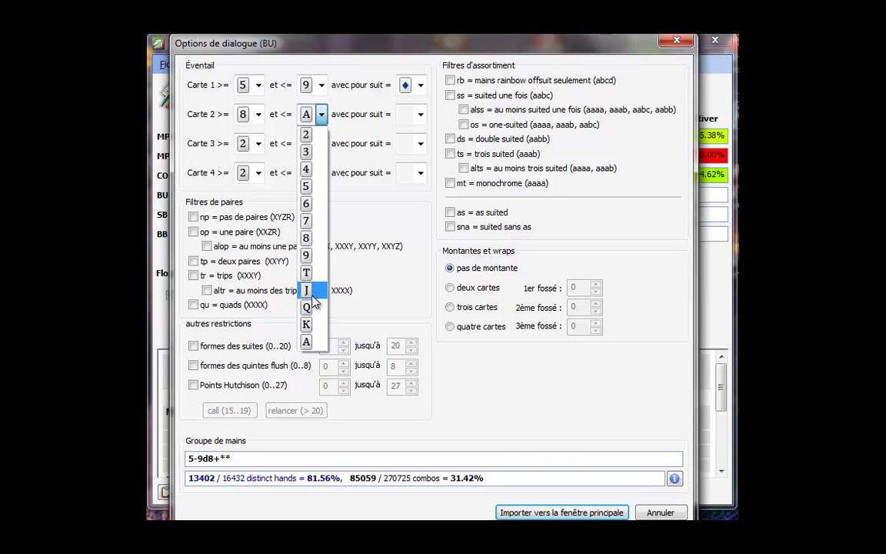
pyautogui.click(309, 307)
pyautogui.click(422, 116)
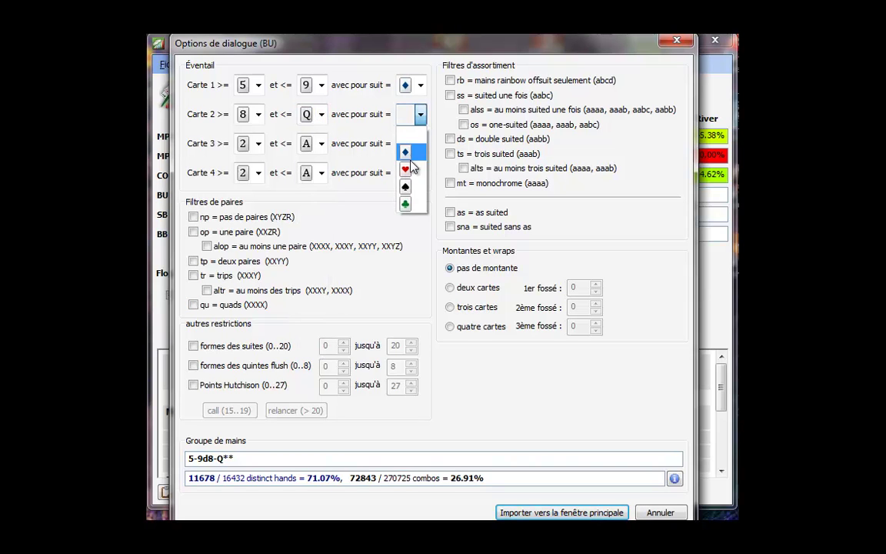
pyautogui.click(405, 168)
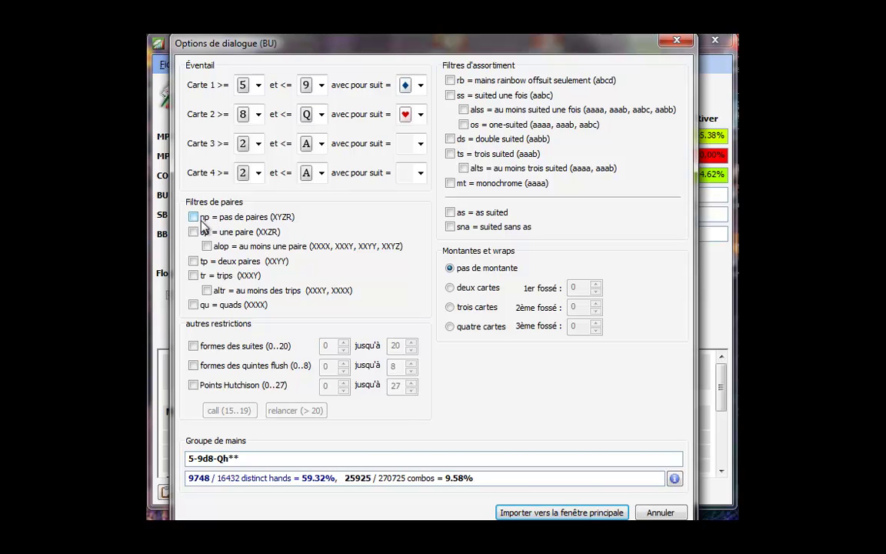
# Step: Try the no-pair (np) and trips (tr) filters one at a time on the BU range, clearing each again
pyautogui.click(193, 217)
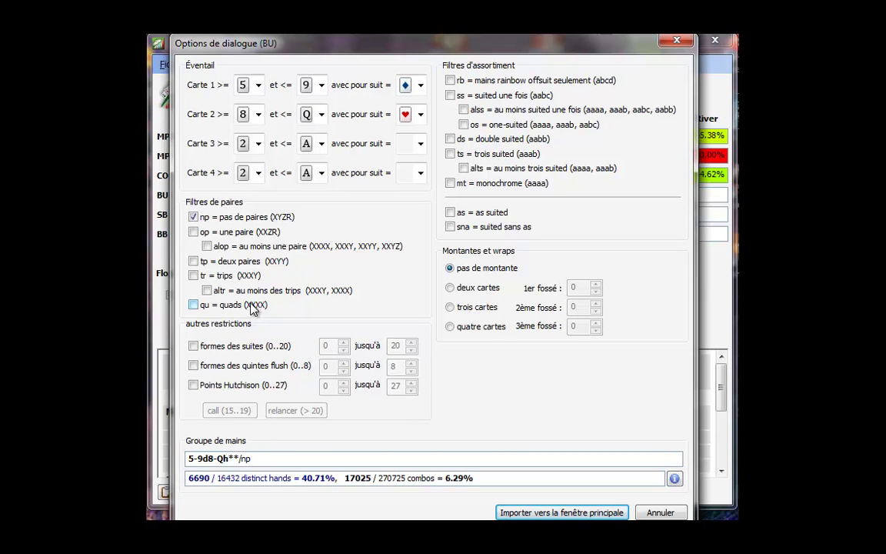
pyautogui.click(193, 217)
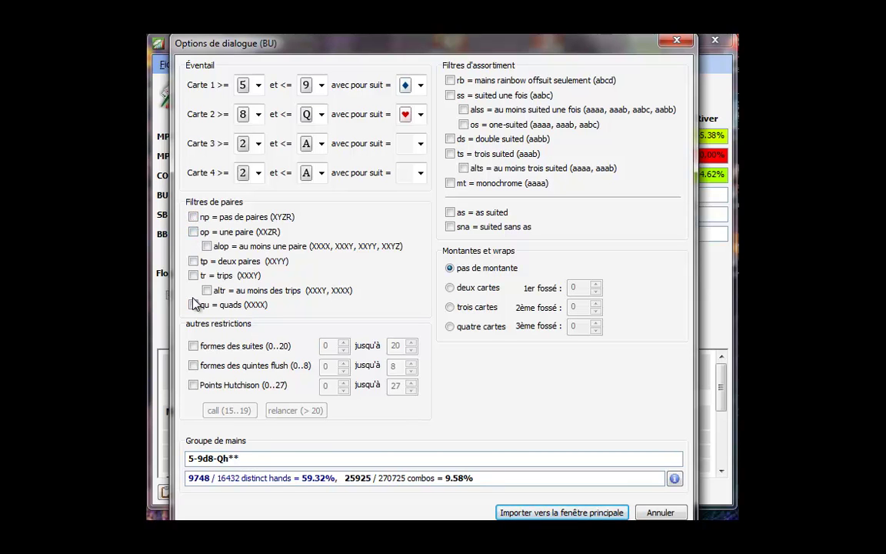
pyautogui.click(193, 275)
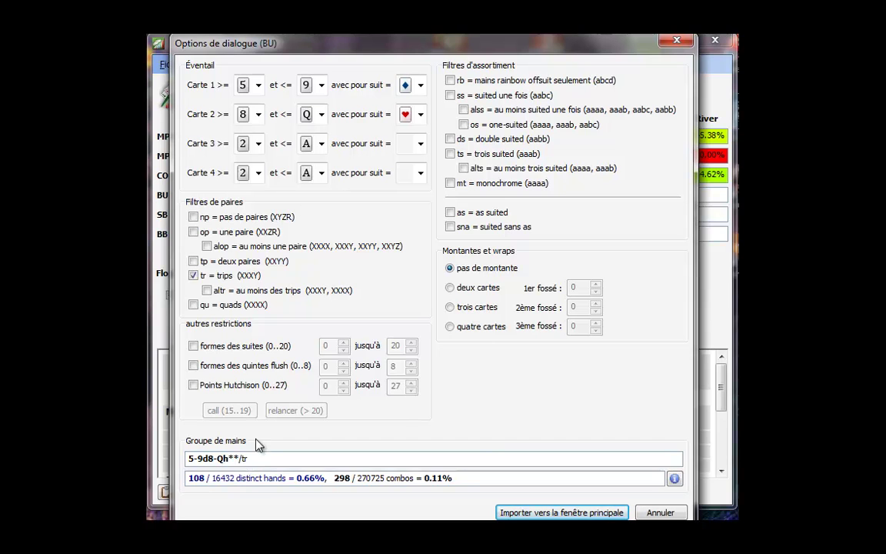
pyautogui.click(193, 275)
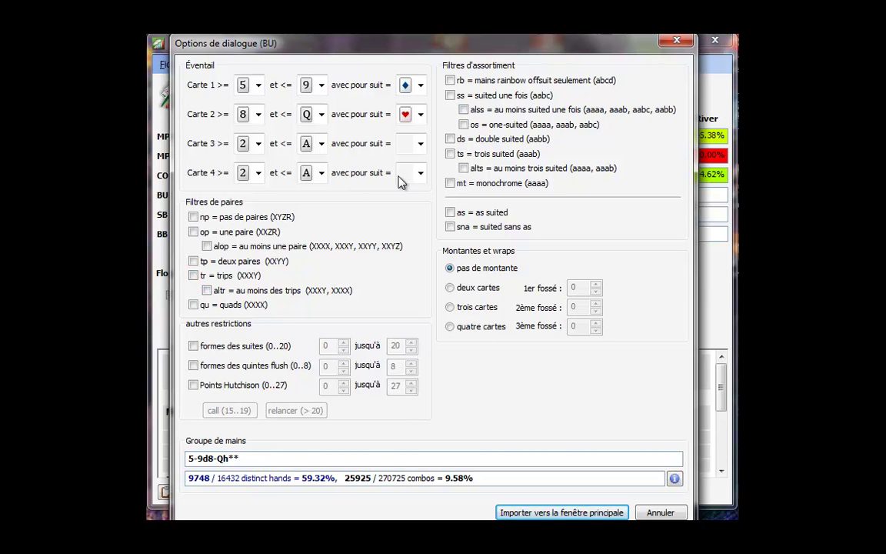
# Step: Try the single-suited (ss), double-suited (ds) and suited-ace (as) filters one at a time, clearing each again
pyautogui.click(451, 97)
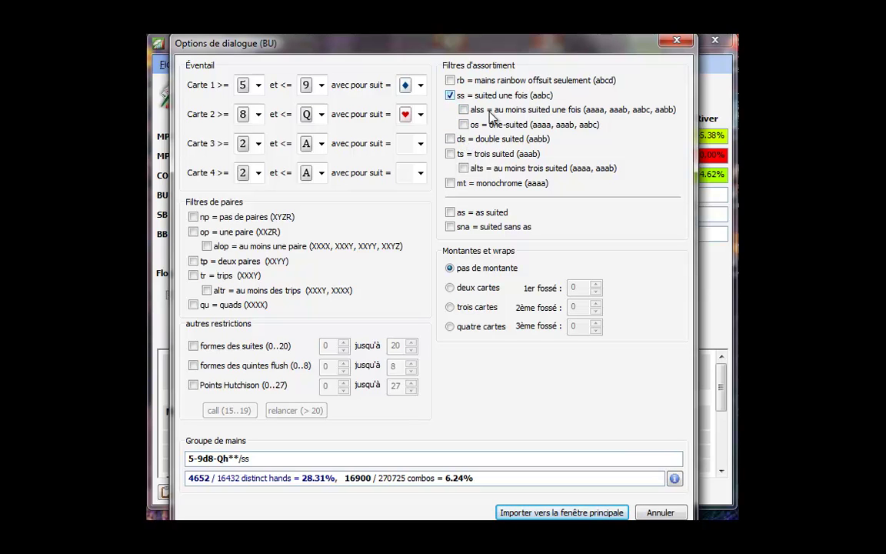
pyautogui.click(450, 95)
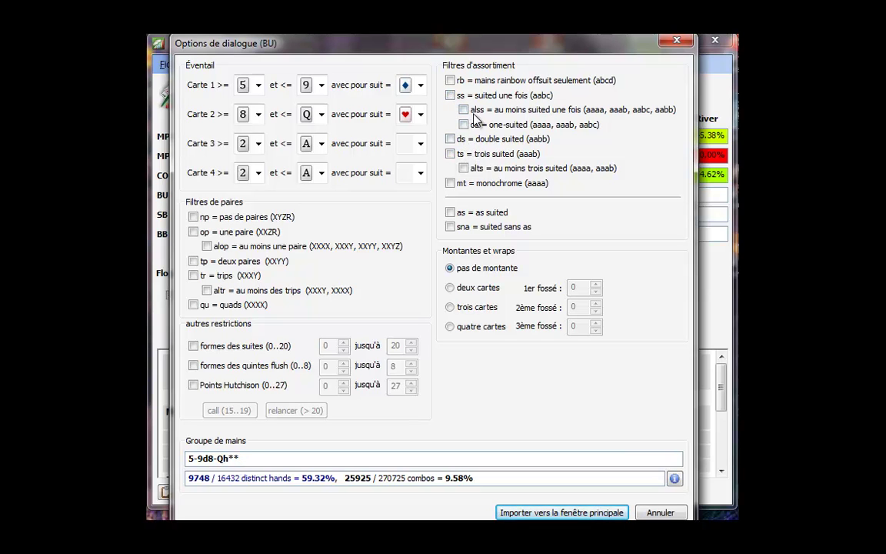
pyautogui.click(450, 139)
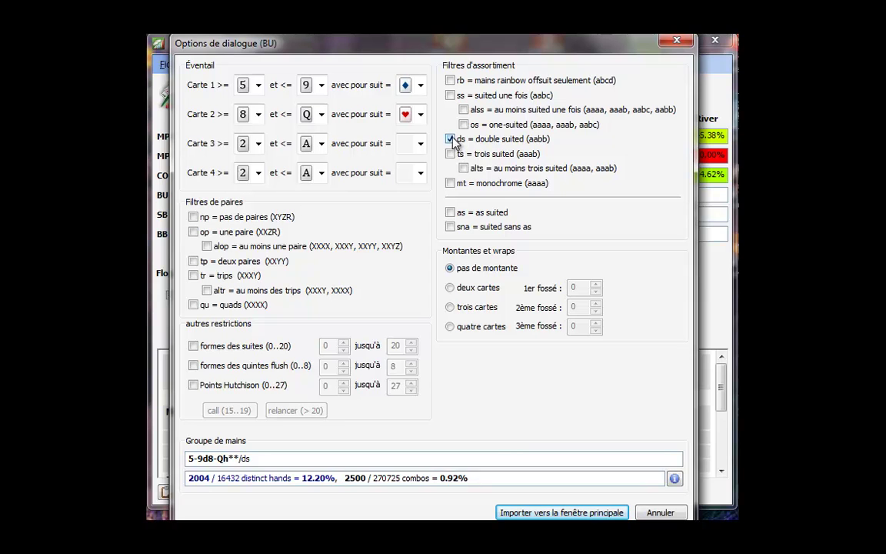
pyautogui.click(451, 139)
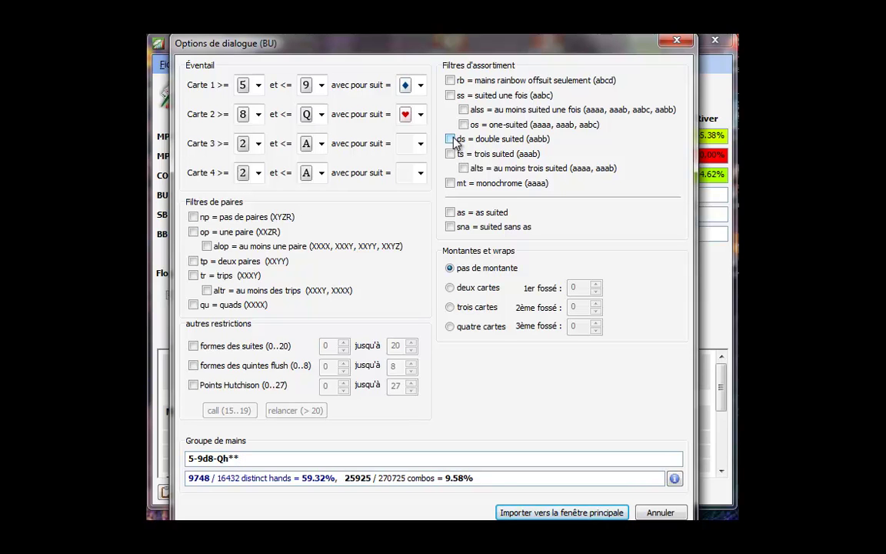
pyautogui.click(450, 213)
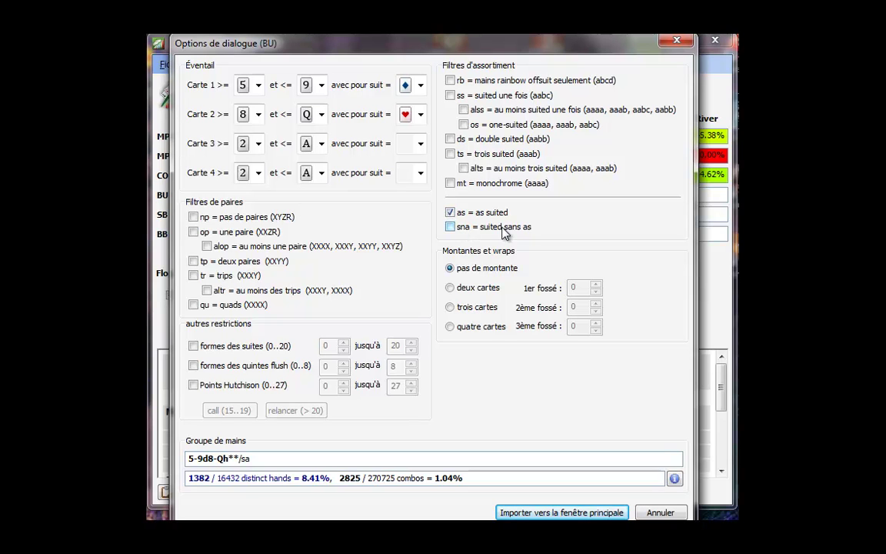
pyautogui.click(450, 213)
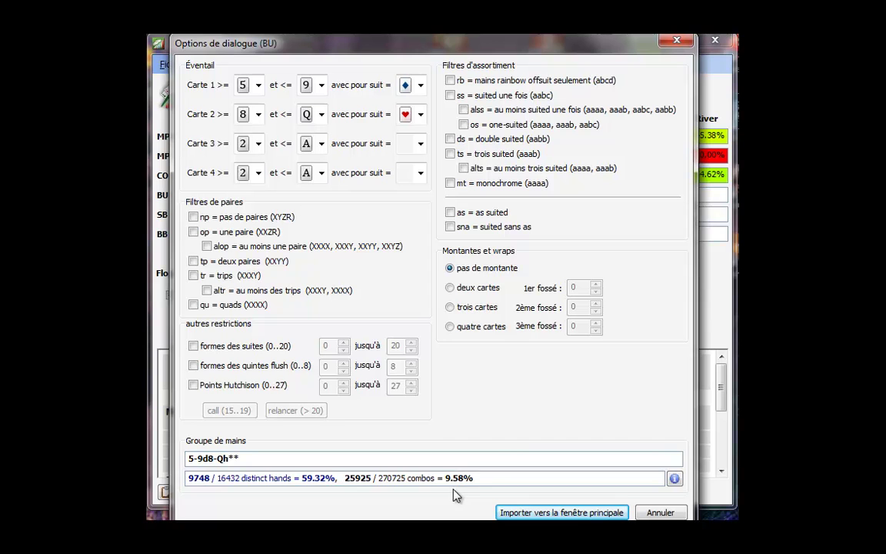
# Step: Try the straight-shapes and Hutchison points restrictions one at a time, clearing each again
pyautogui.click(193, 346)
pyautogui.click(194, 347)
pyautogui.click(193, 386)
pyautogui.click(193, 386)
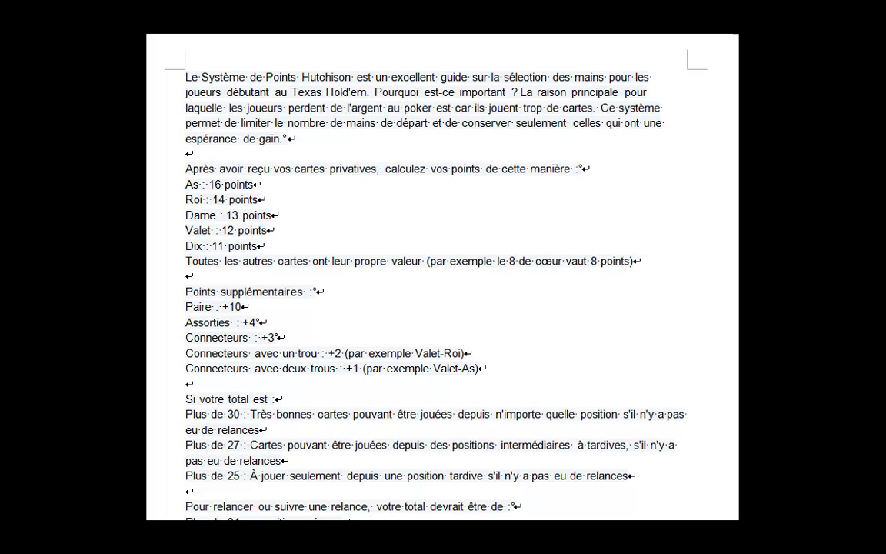
# Step: Read through the Hutchison points document, covering card values, bonus points, position thresholds and example hands
pyautogui.scroll(-2, 442, 277)
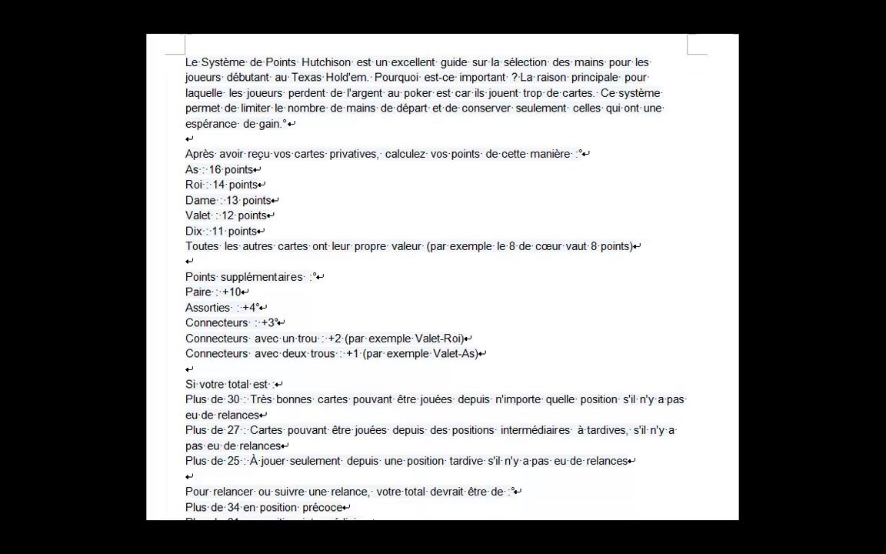
pyautogui.scroll(-2, 442, 276)
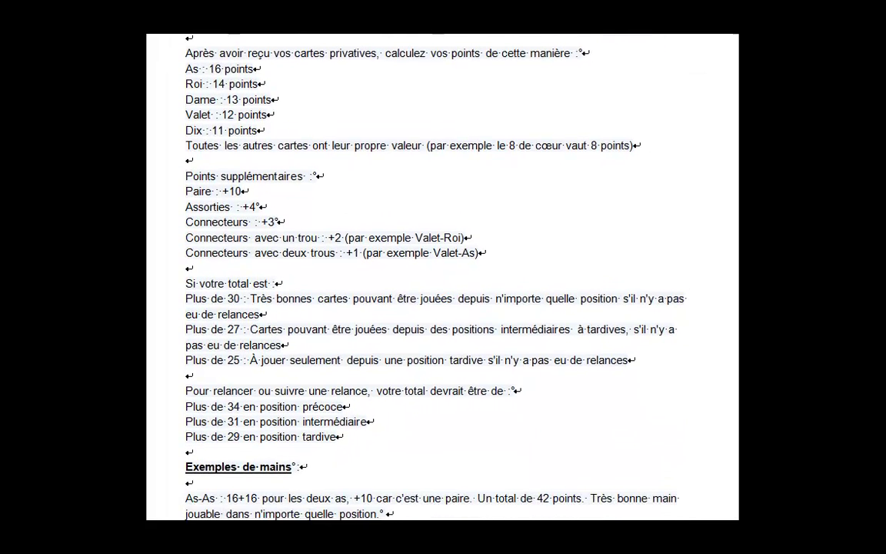
pyautogui.scroll(-2, 442, 277)
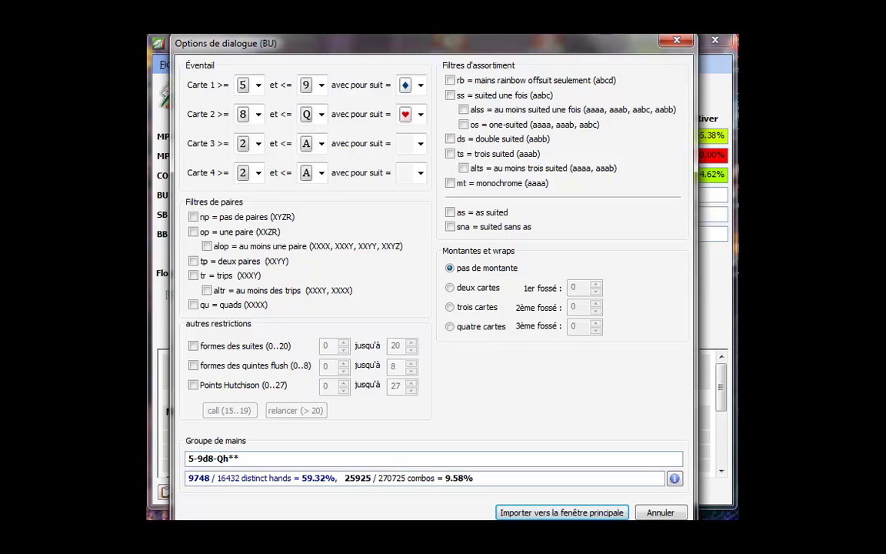
# Step: Import the range 5-9d8-Qh** into the main window for BU and evaluate the equities of the four players
pyautogui.click(528, 513)
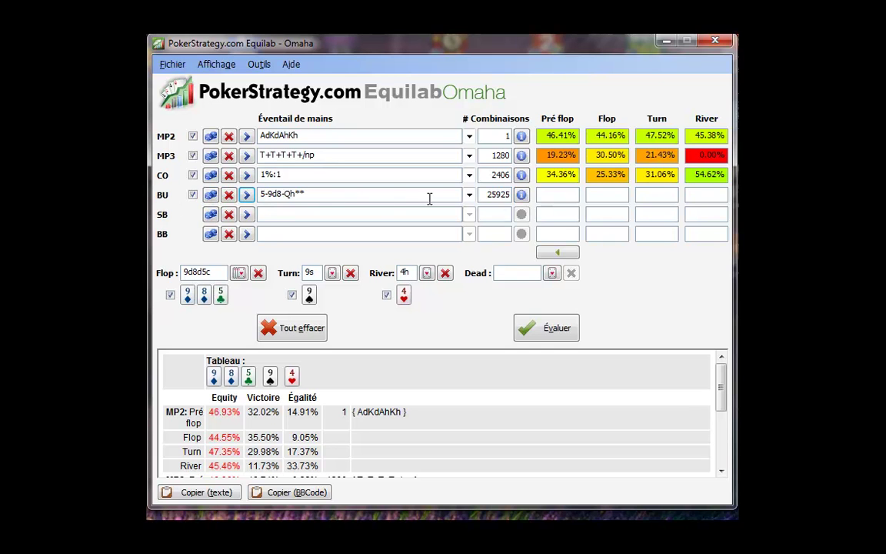
pyautogui.click(554, 340)
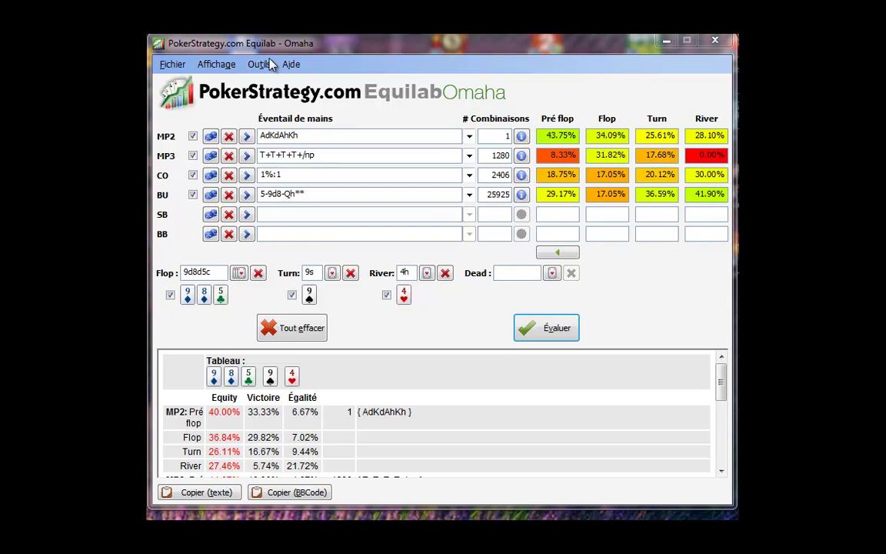
# Step: Open the syntax and tips documentation, read it from unique hands to combining ranges, and close it
pyautogui.click(291, 65)
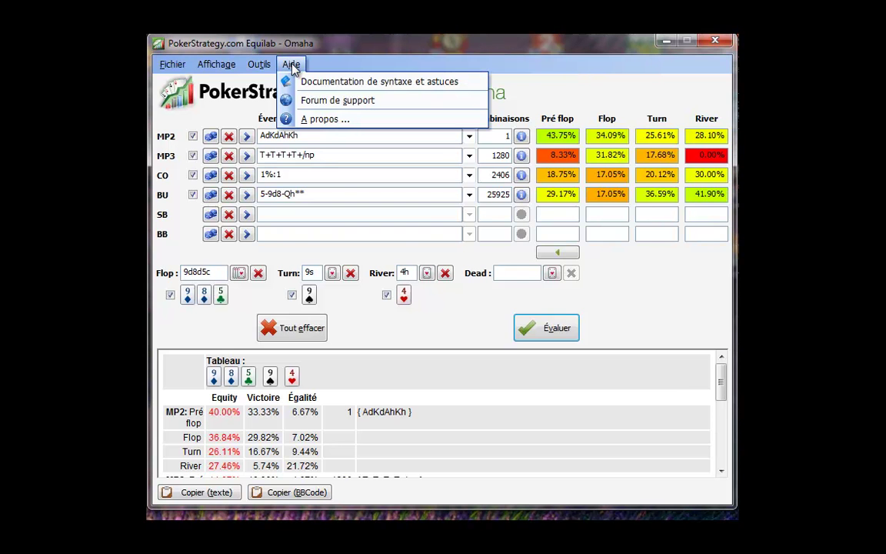
pyautogui.click(307, 81)
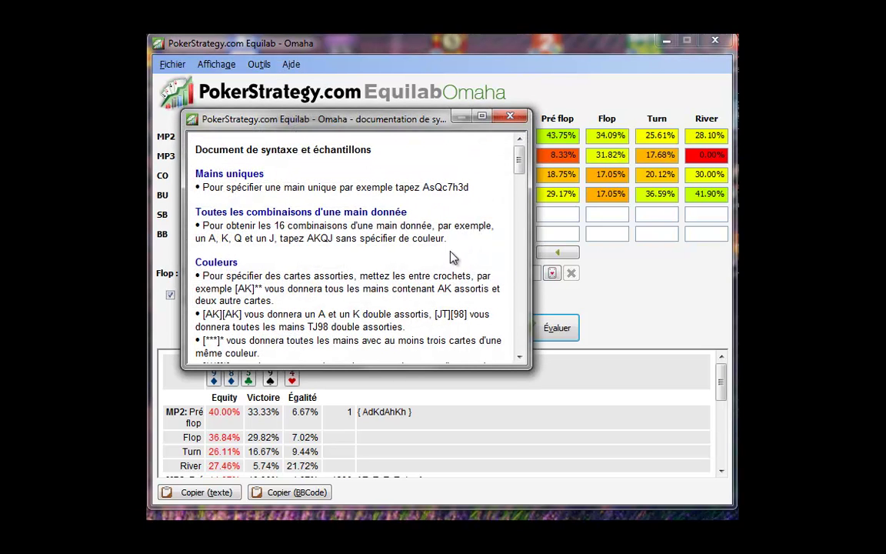
pyautogui.moveTo(519, 161); pyautogui.dragTo(520, 176)
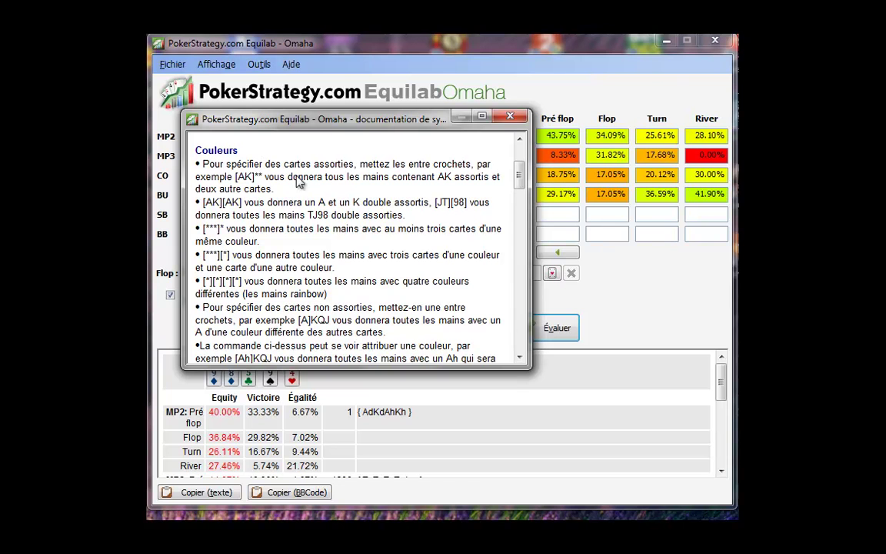
pyautogui.moveTo(520, 172); pyautogui.dragTo(519, 240)
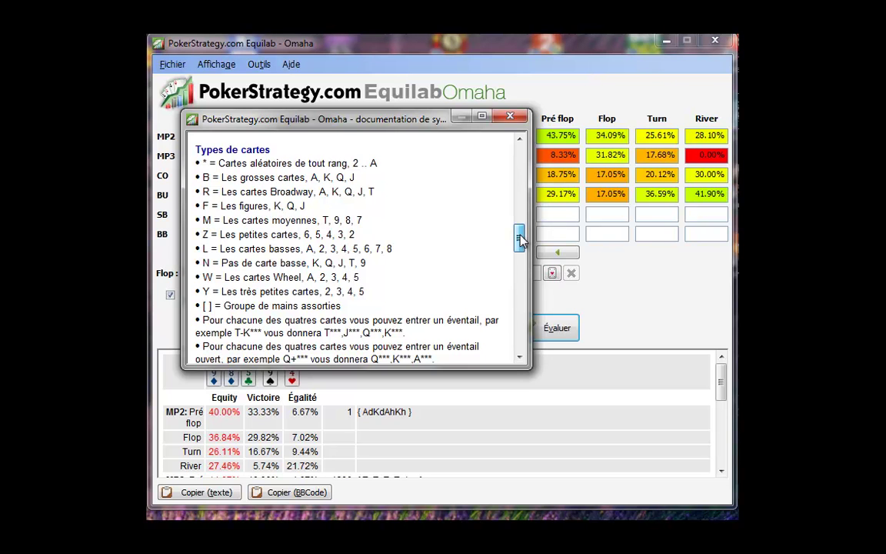
pyautogui.moveTo(519, 240); pyautogui.dragTo(528, 282)
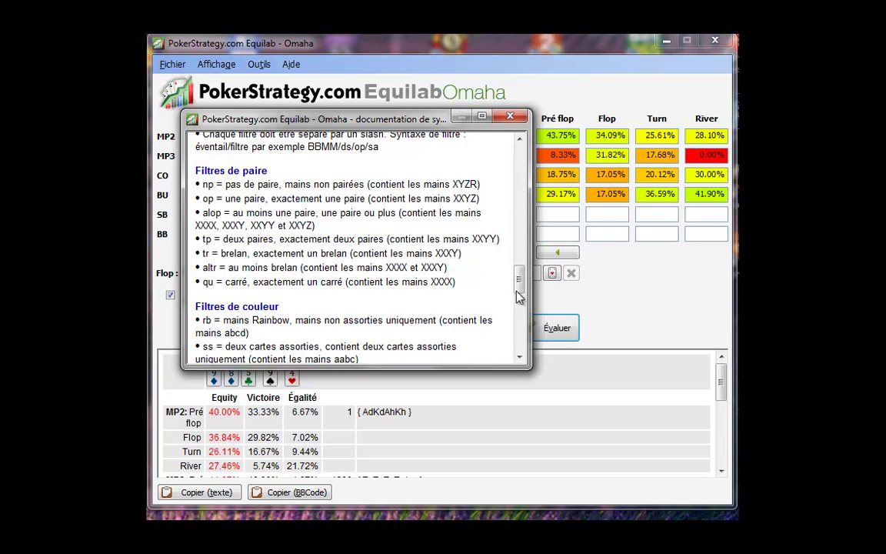
pyautogui.moveTo(519, 280); pyautogui.dragTo(524, 342)
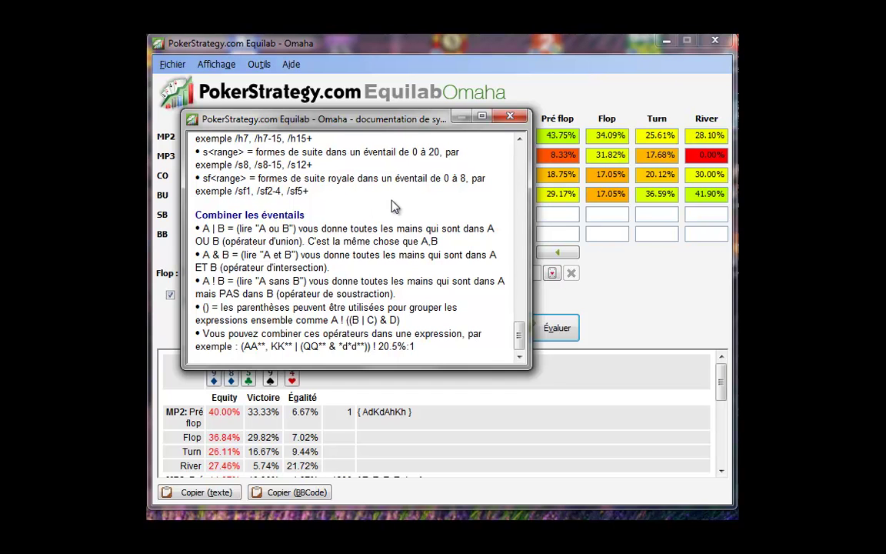
pyautogui.click(509, 116)
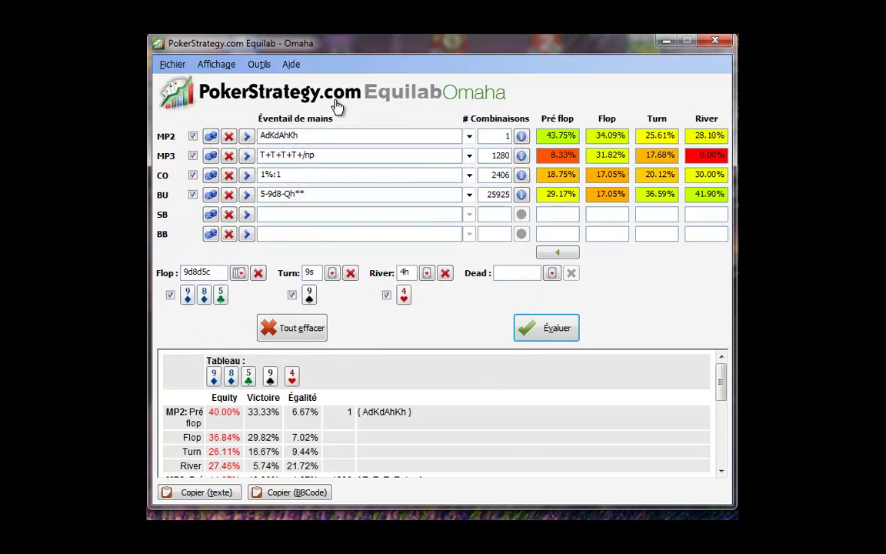
pyautogui.click(292, 64)
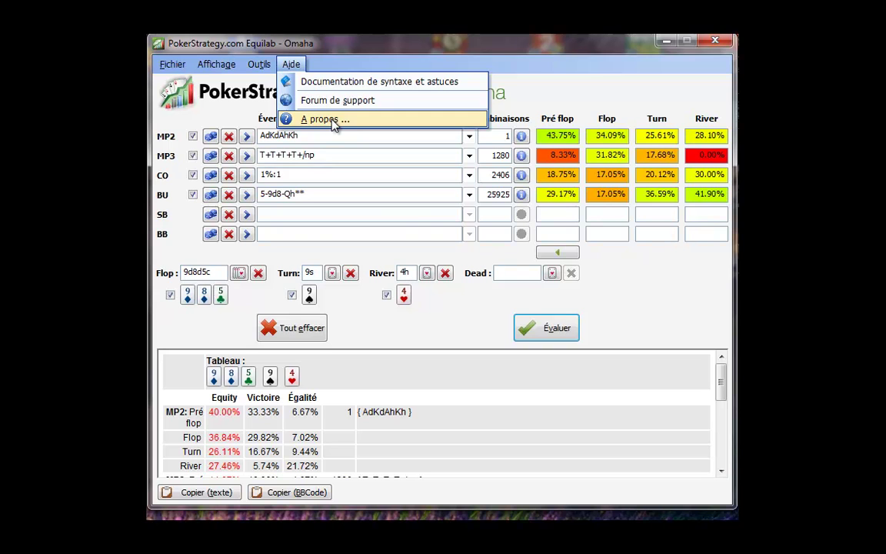
pyautogui.moveTo(252, 70)
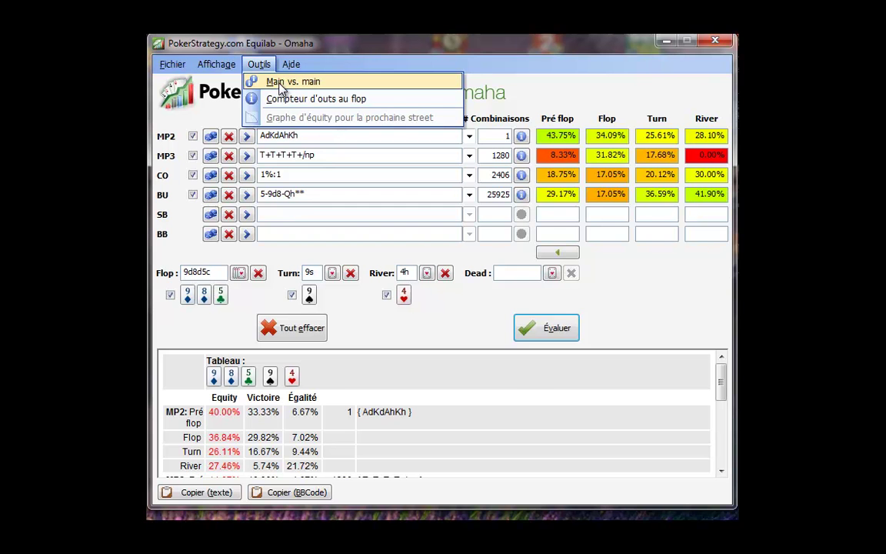
# Step: Compare AdKdQhJh with QsJsTs9s in the hand-versus-hand tool, replace the queen of spades with the eight of spades, and close it
pyautogui.click(280, 82)
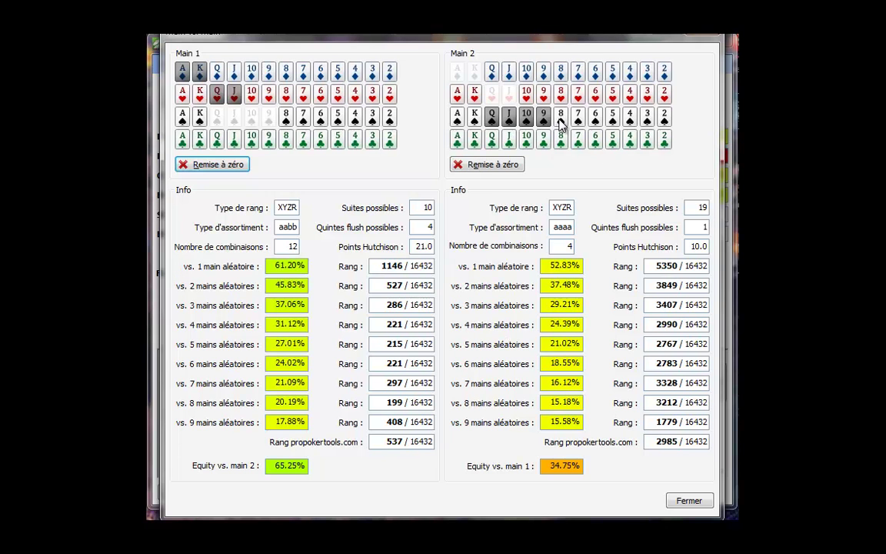
pyautogui.click(495, 121)
pyautogui.click(563, 120)
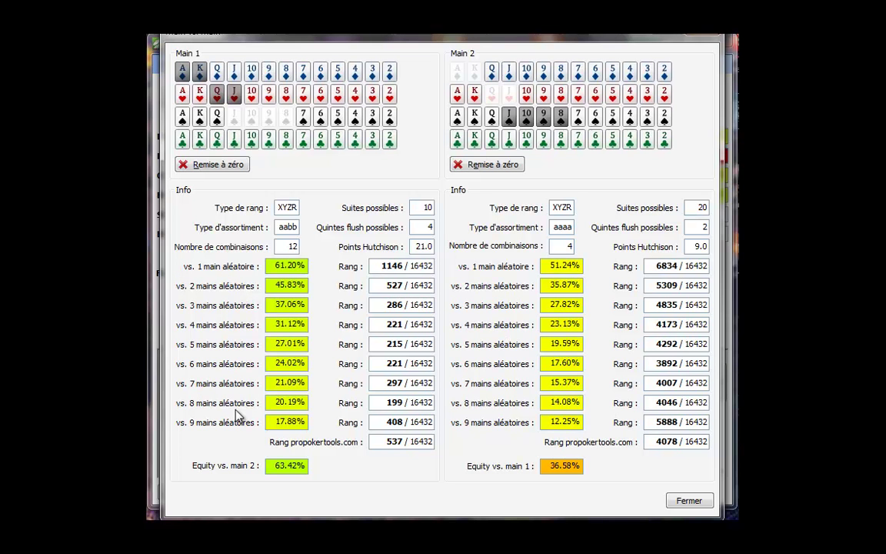
pyautogui.click(687, 500)
# Step: Enter the hand Ad6dJh4h and the flop 7h5h2c in the flop outs counter
pyautogui.click(258, 64)
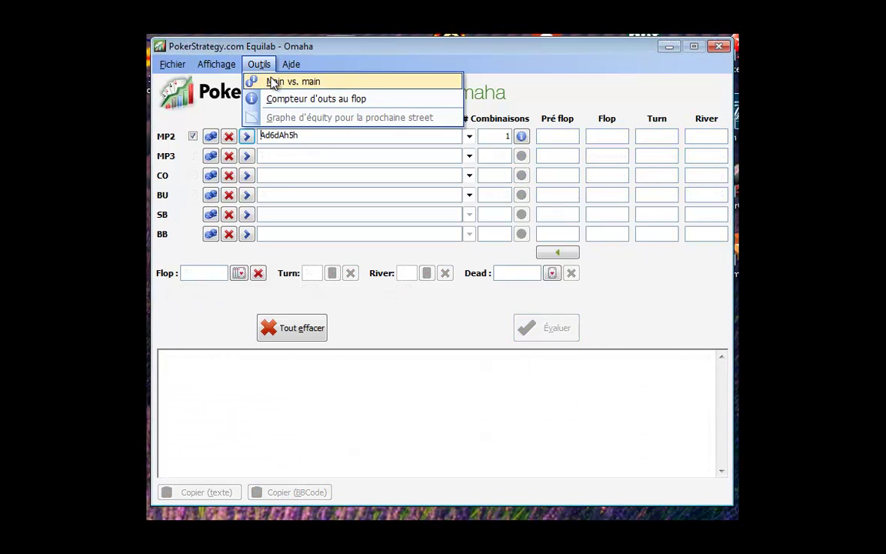
pyautogui.click(281, 103)
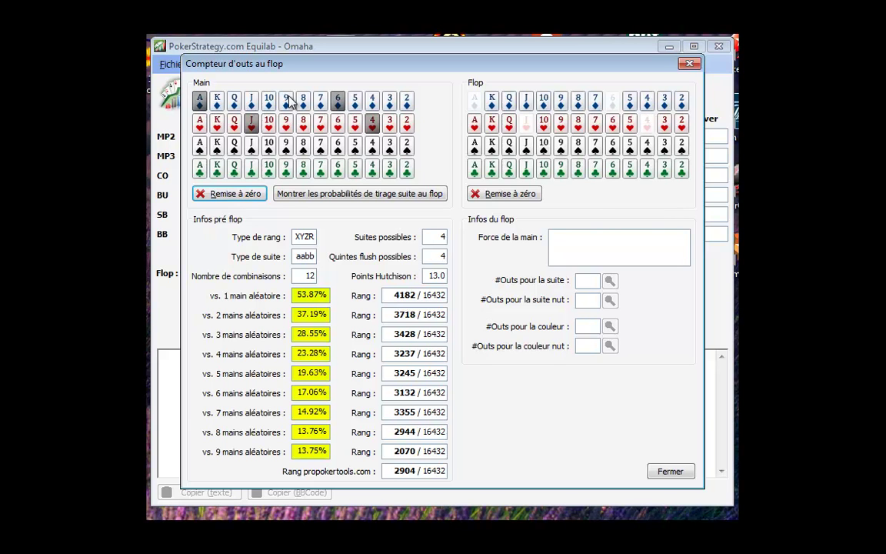
pyautogui.click(199, 105)
pyautogui.click(251, 123)
pyautogui.click(594, 126)
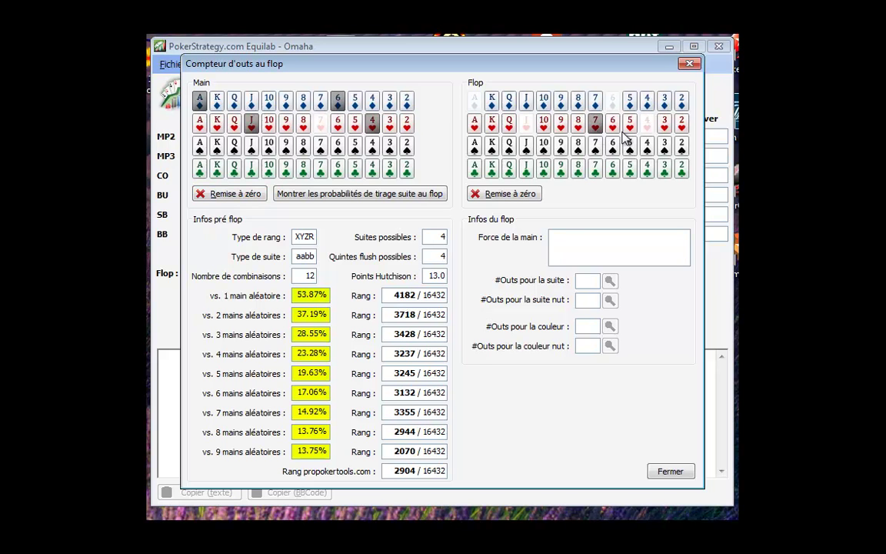
pyautogui.click(629, 127)
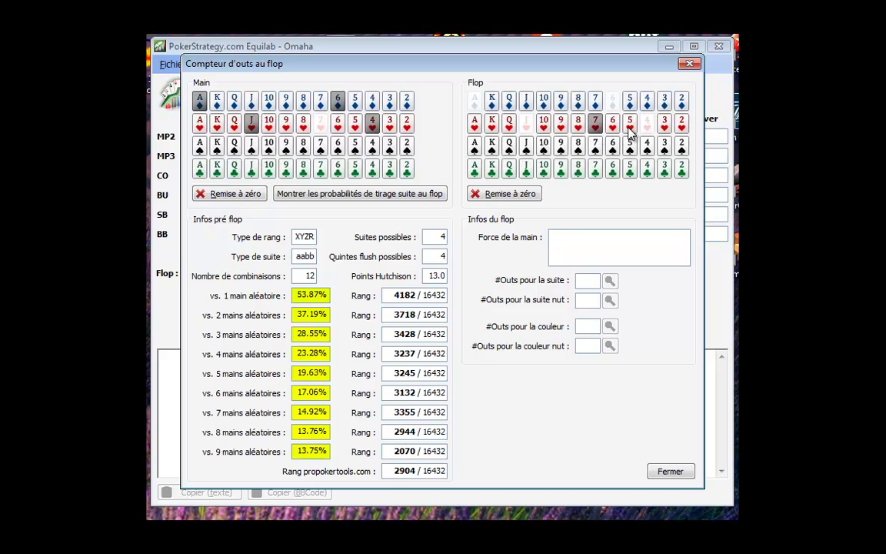
pyautogui.click(682, 171)
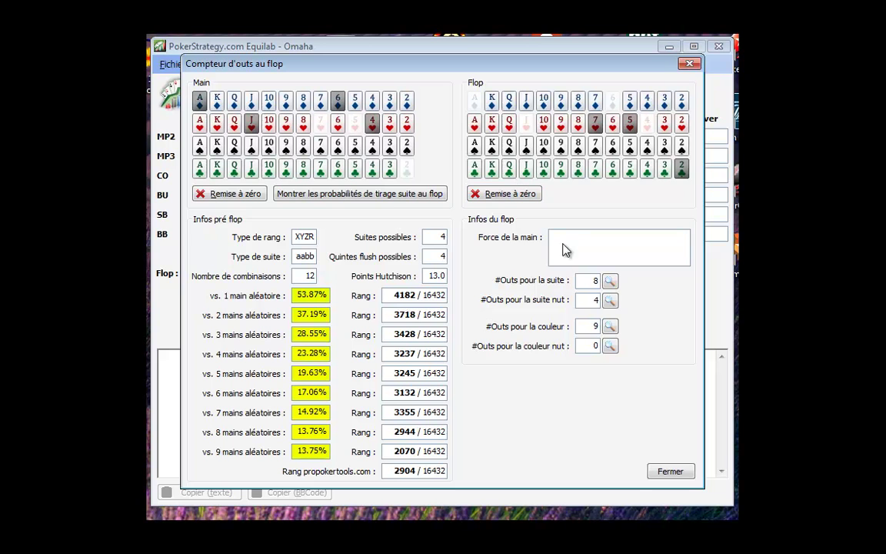
# Step: View the flop straight-draw probabilities for Ad6dJh4h and close their window
pyautogui.click(366, 194)
pyautogui.moveTo(393, 201); pyautogui.dragTo(315, 65)
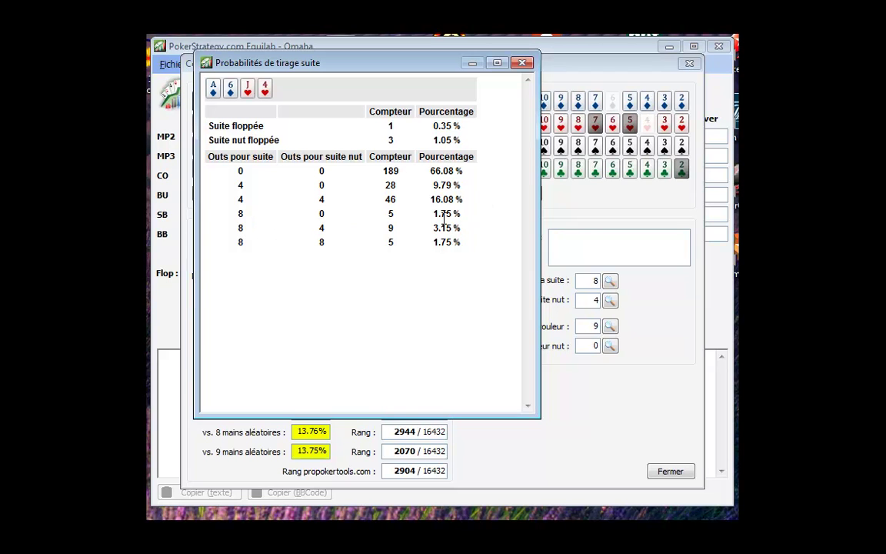
pyautogui.click(522, 63)
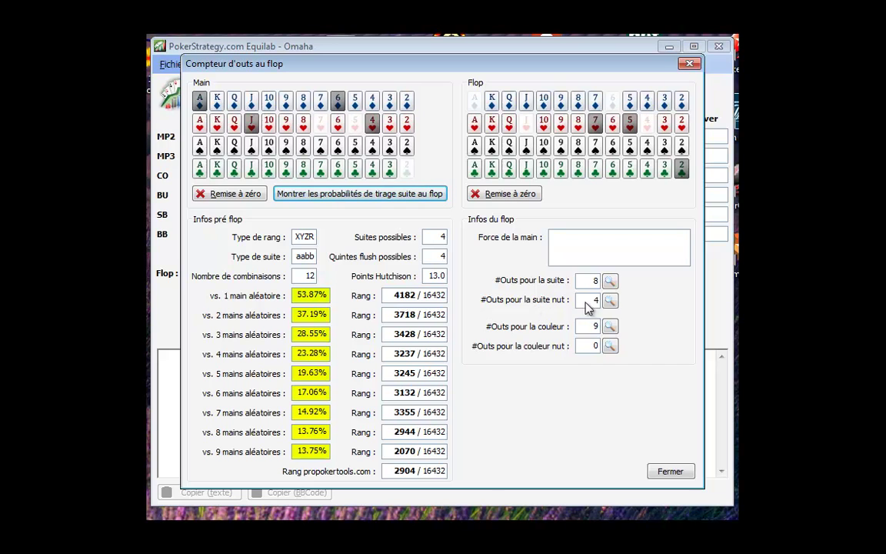
# Step: Highlight the straight outs and the nut straight outs among the flop cards, and close the outs counter
pyautogui.click(610, 282)
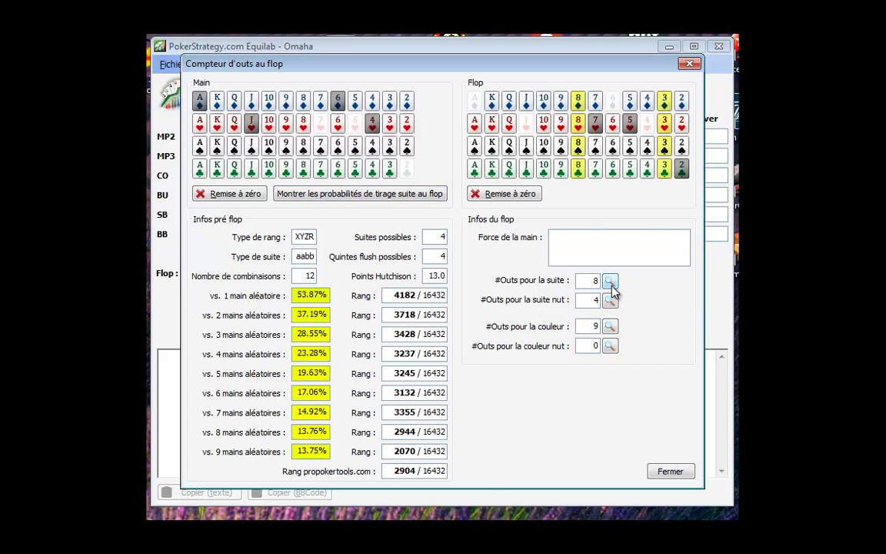
pyautogui.click(611, 301)
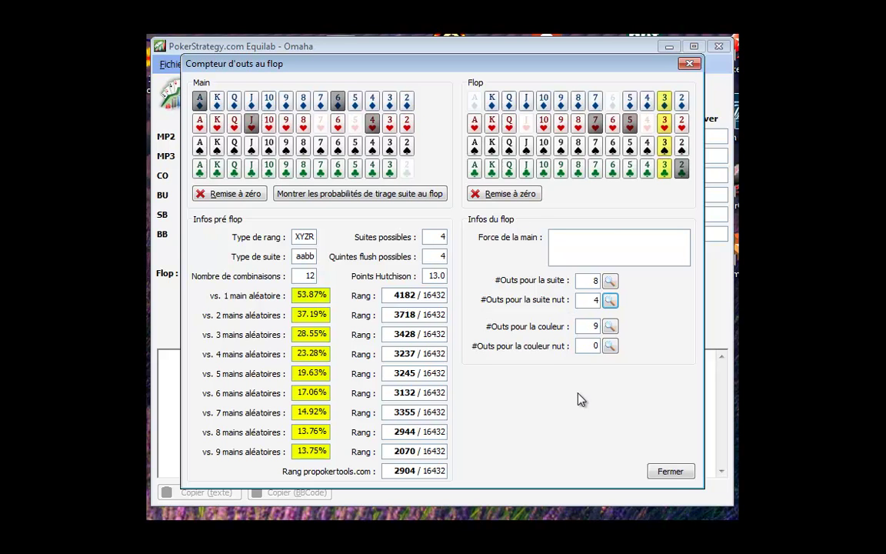
pyautogui.click(670, 471)
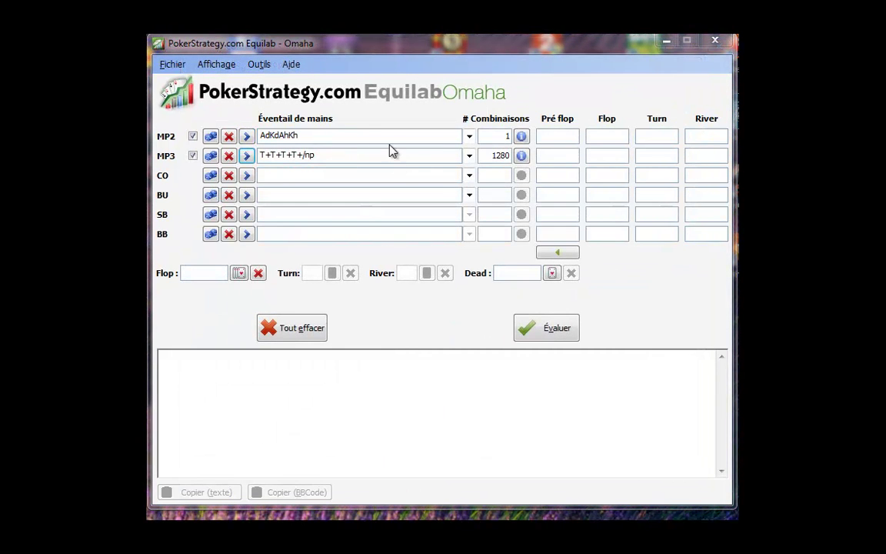
# Step: Plot the next-street equity graph of AdKdAhKh against T+T+T+T+/np with both the exact and propokertools calculations, and close it
pyautogui.click(259, 65)
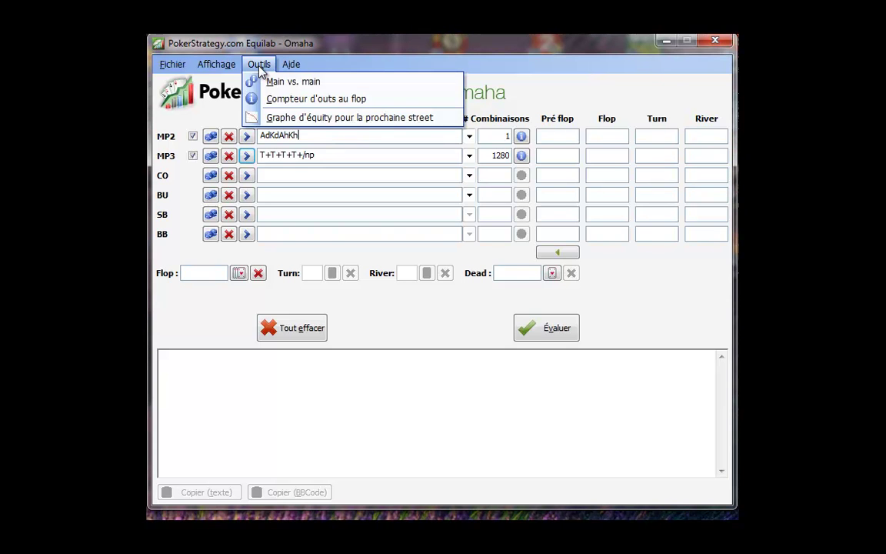
pyautogui.click(329, 123)
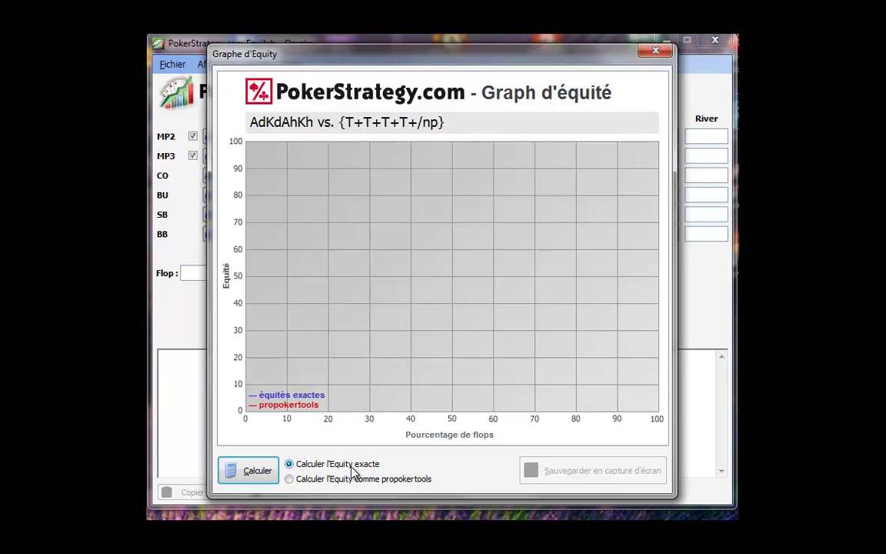
pyautogui.click(258, 476)
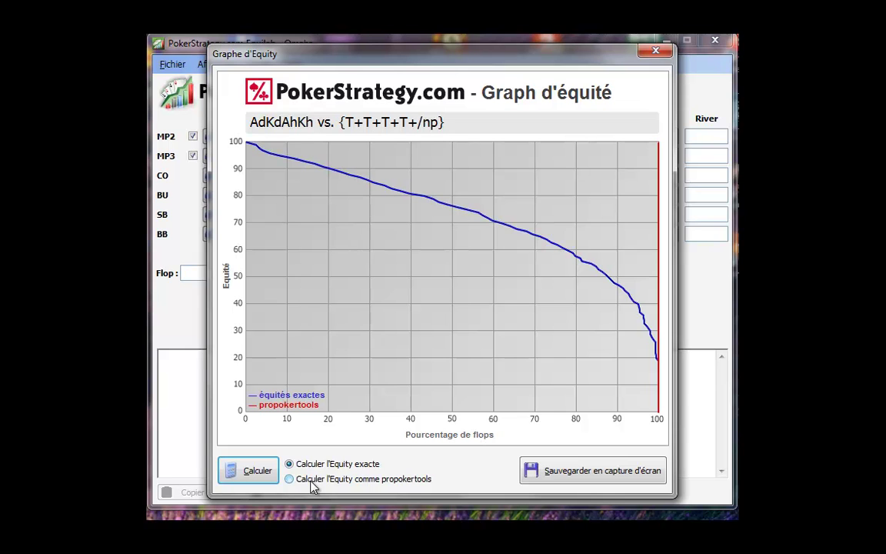
pyautogui.click(248, 480)
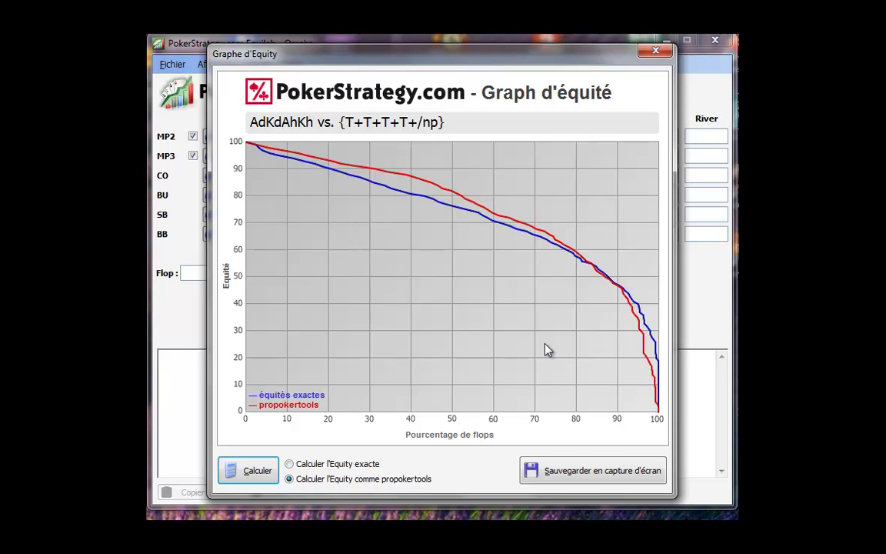
pyautogui.click(350, 464)
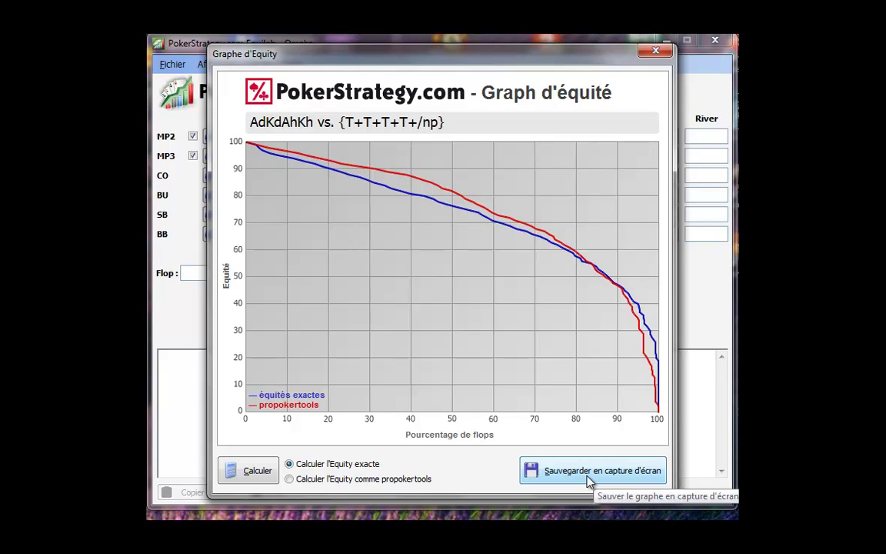
pyautogui.click(654, 52)
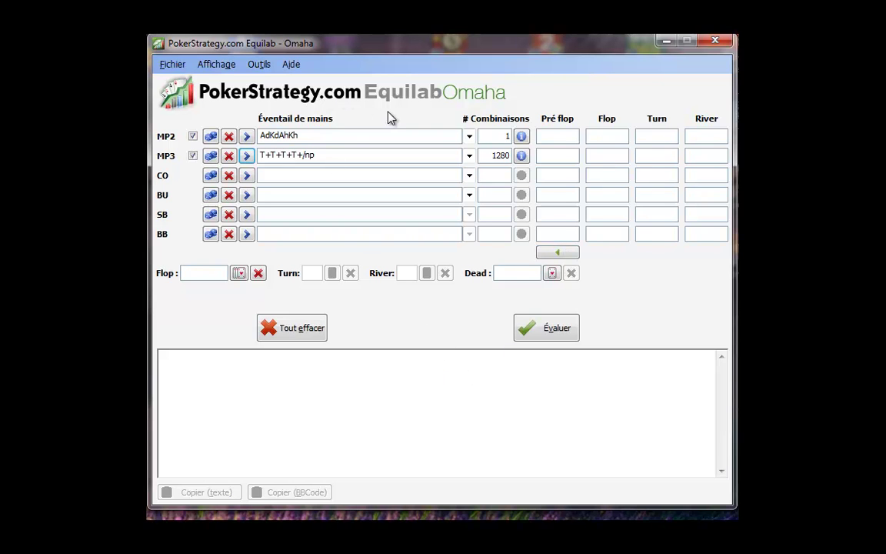
# Step: Look through the help options for the support forum
pyautogui.click(293, 69)
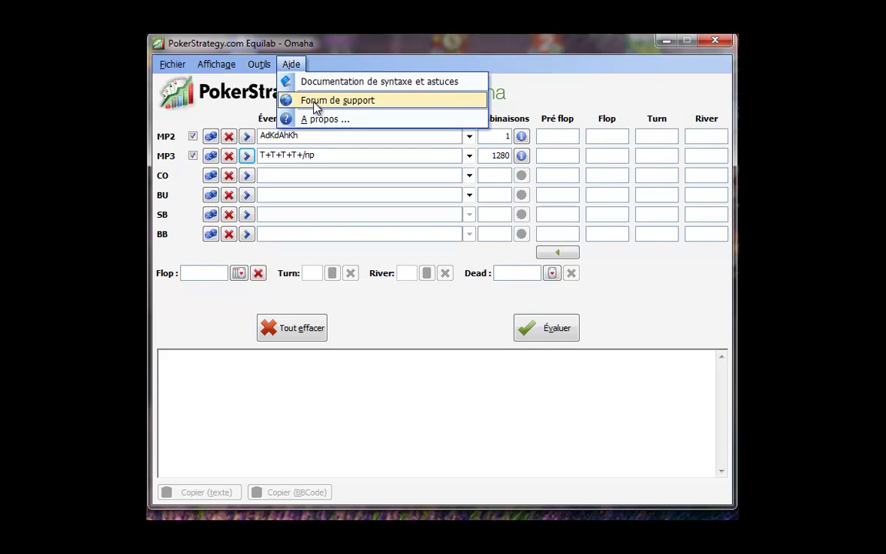